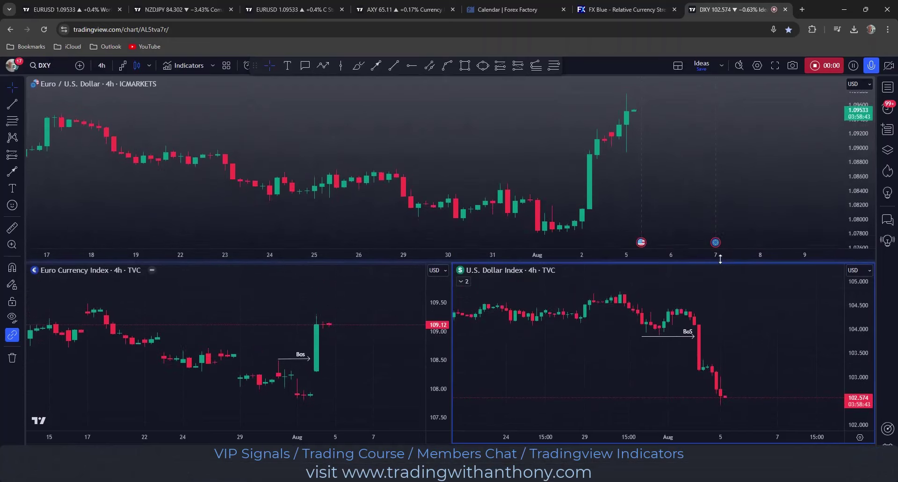
Shrink the EURUSD chart pane's height to give the two currency index charts more room
{"action": "left_click", "coordinate": [693, 135]}
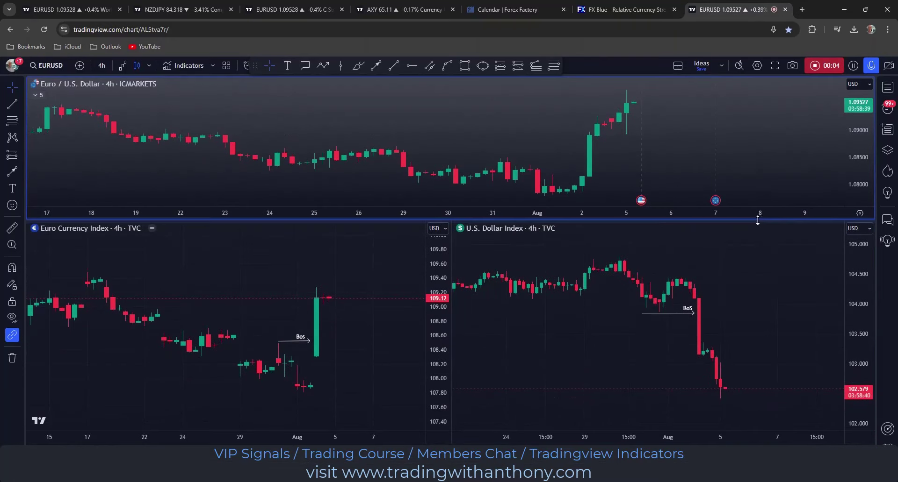
{"action": "left_click_drag", "start_coordinate": [758, 220], "coordinate": [692, 205]}
Examine the recent 4h price action and breaks of structure on the Euro Currency Index and U.S. Dollar Index charts
{"action": "left_click_drag", "start_coordinate": [265, 246], "coordinate": [250, 252]}
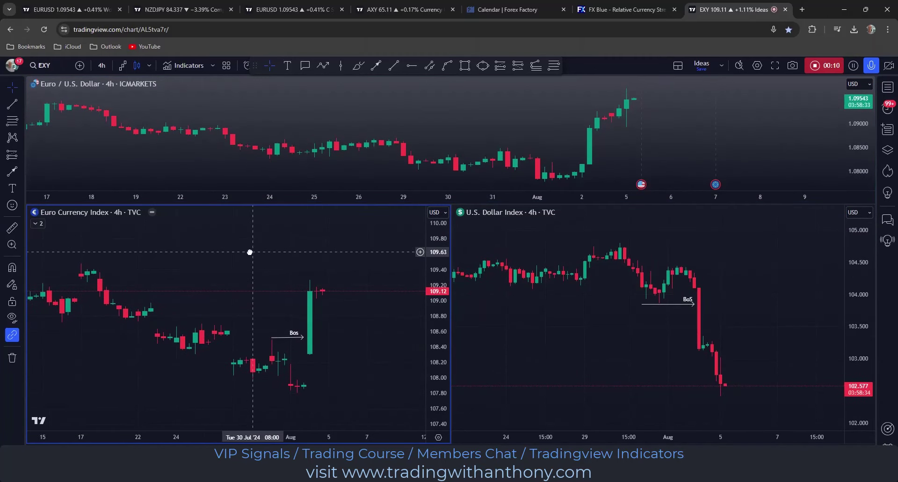
{"action": "left_click_drag", "start_coordinate": [559, 299], "coordinate": [576, 310]}
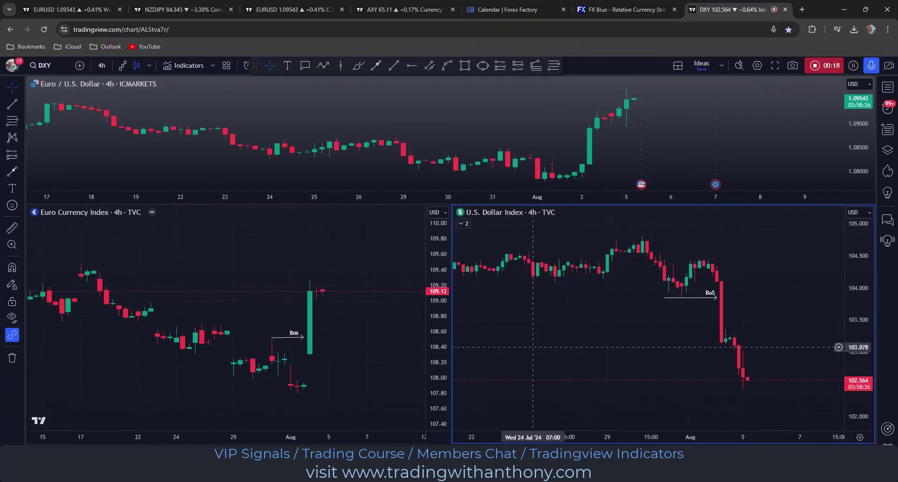
{"action": "scroll", "coordinate": [293, 304], "scroll_direction": "down", "scroll_amount": 1}
{"action": "scroll", "coordinate": [292, 304], "scroll_direction": "down", "scroll_amount": 1}
{"action": "left_click_drag", "start_coordinate": [626, 314], "coordinate": [637, 321]}
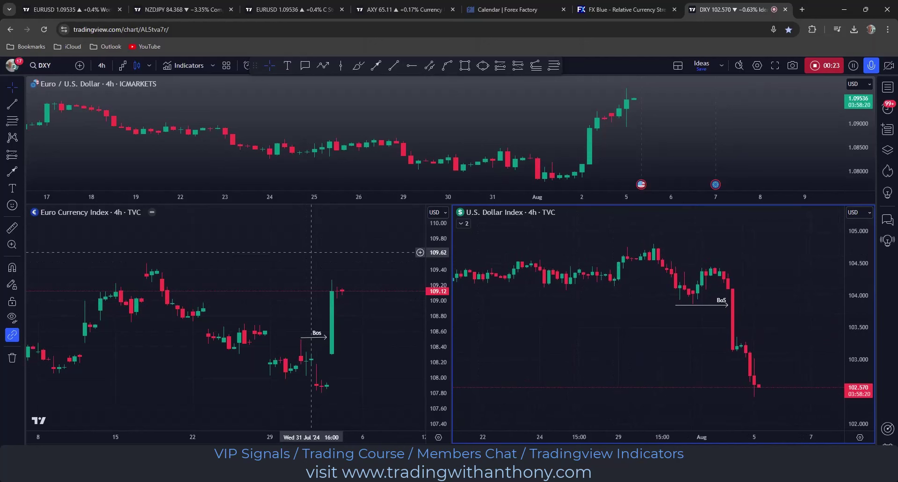
{"action": "left_click_drag", "start_coordinate": [481, 312], "coordinate": [485, 316]}
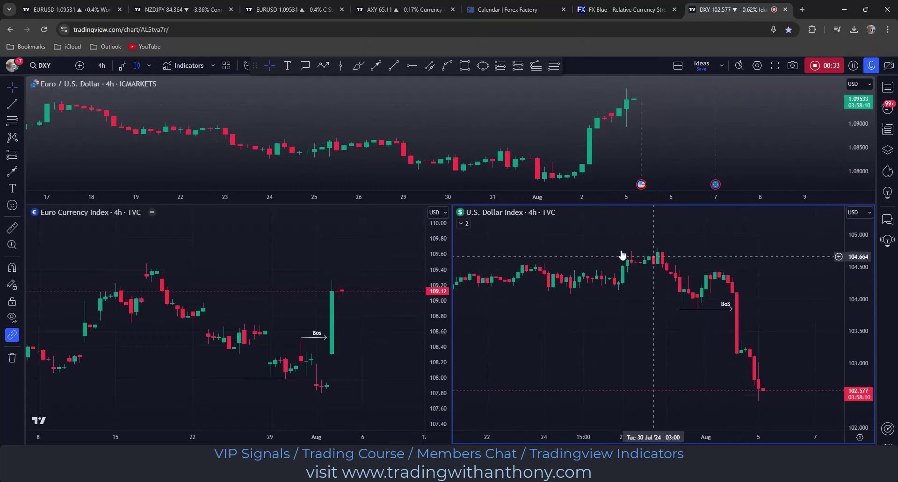
{"action": "left_click", "coordinate": [281, 247]}
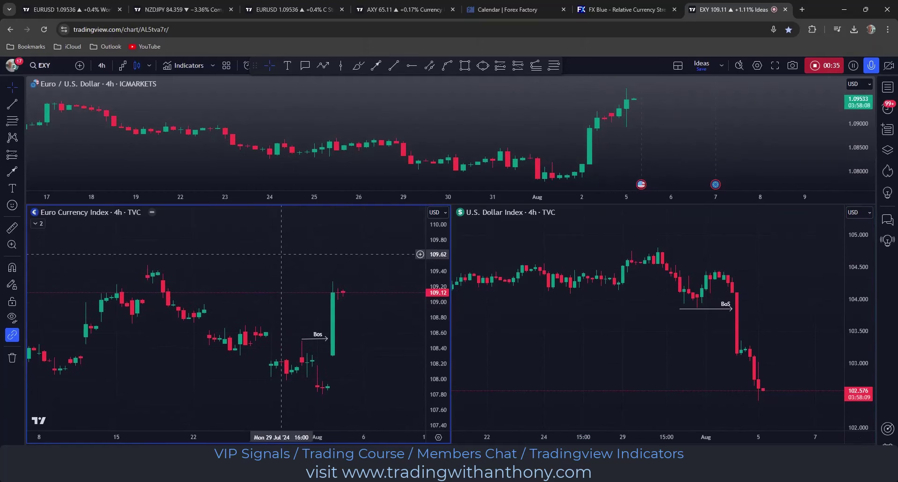
{"action": "left_click_drag", "start_coordinate": [601, 325], "coordinate": [605, 328]}
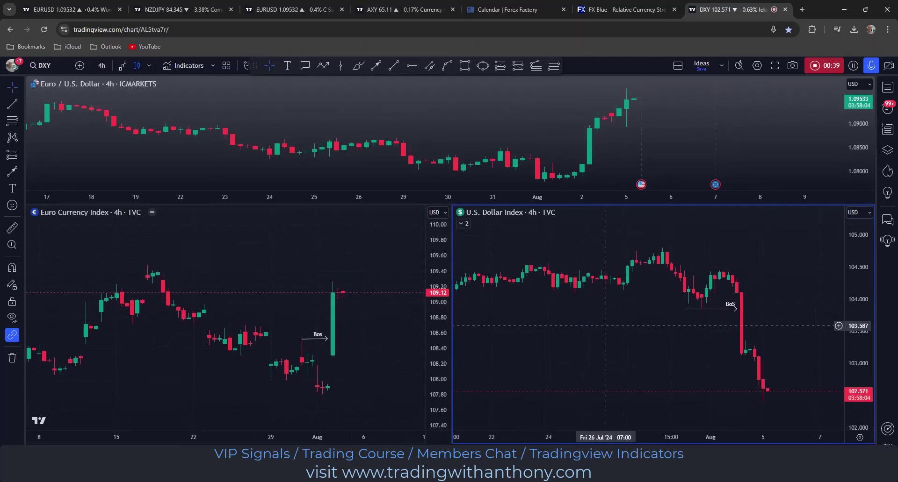
{"action": "left_click", "coordinate": [296, 266]}
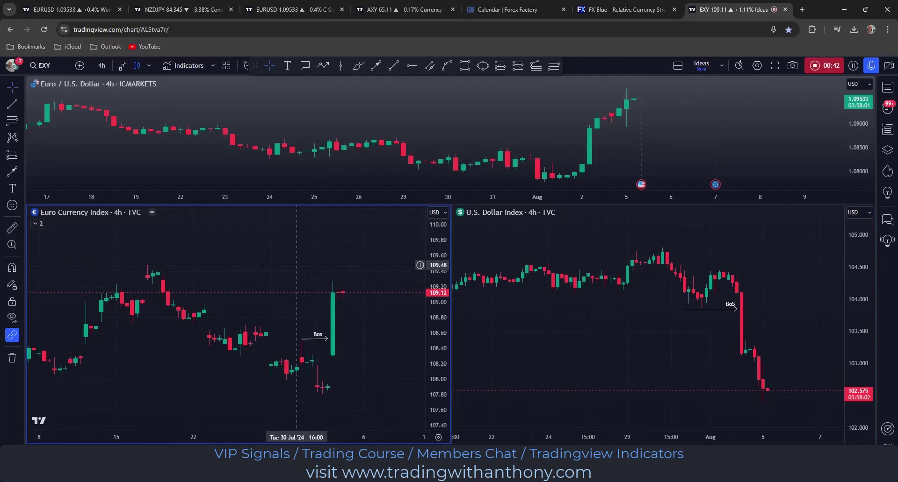
{"action": "left_click_drag", "start_coordinate": [641, 333], "coordinate": [655, 332]}
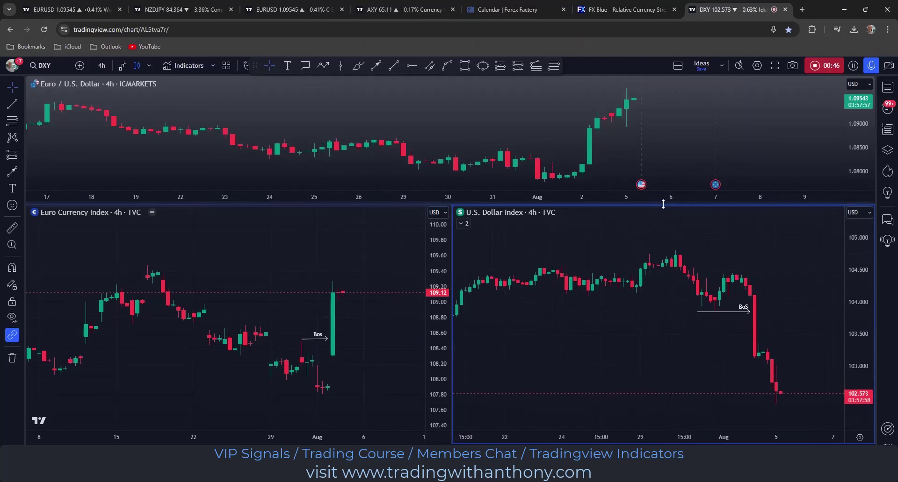
{"action": "left_click_drag", "start_coordinate": [661, 204], "coordinate": [628, 203]}
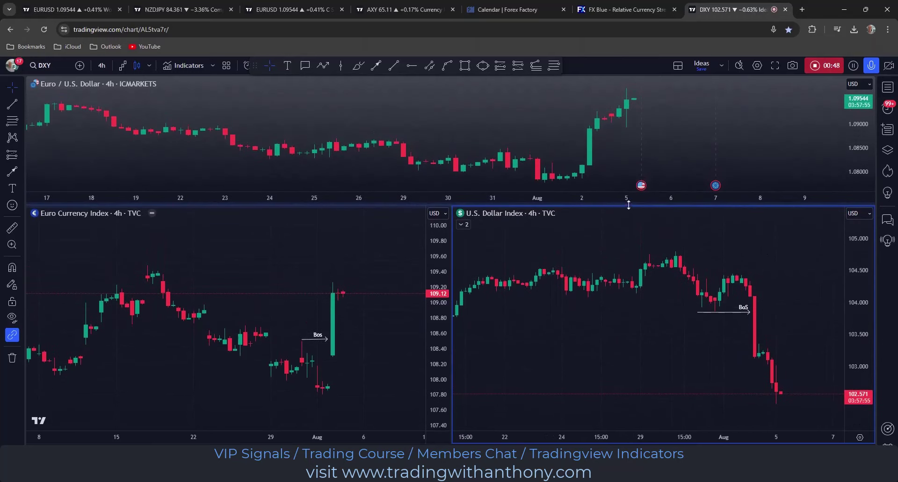
Draw a rectangle on the Euro Currency Index chart from about 108.30 to 107.98 and apply the 1 Imbalance template
{"action": "left_click_drag", "start_coordinate": [332, 253], "coordinate": [303, 243]}
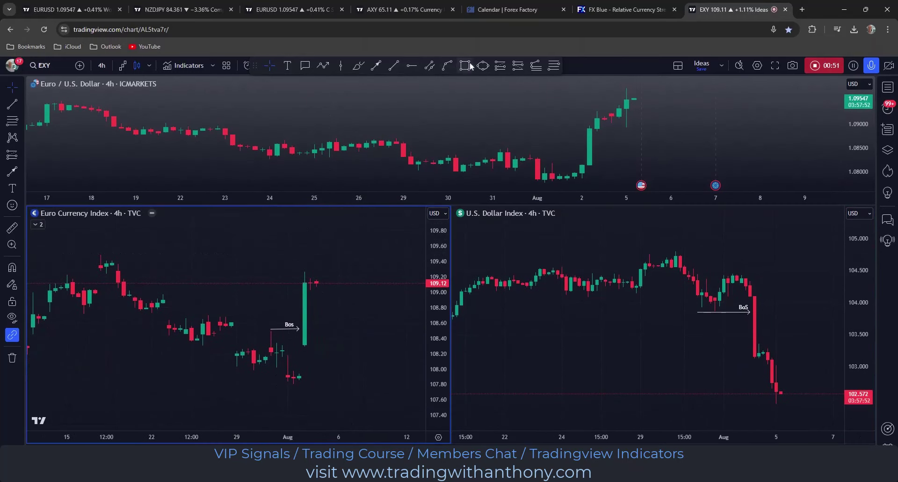
{"action": "left_click", "coordinate": [465, 66]}
{"action": "left_click_drag", "start_coordinate": [293, 347], "coordinate": [361, 371]}
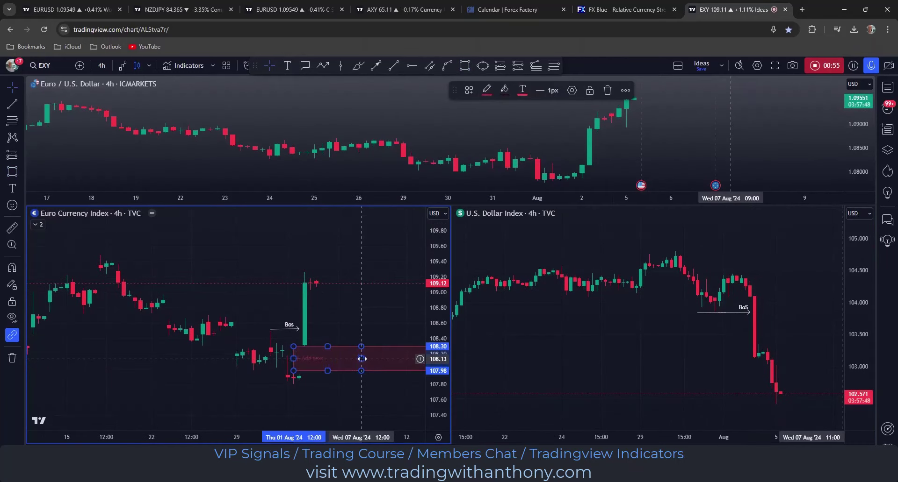
{"action": "double_click", "coordinate": [362, 358]}
{"action": "left_click", "coordinate": [409, 351]}
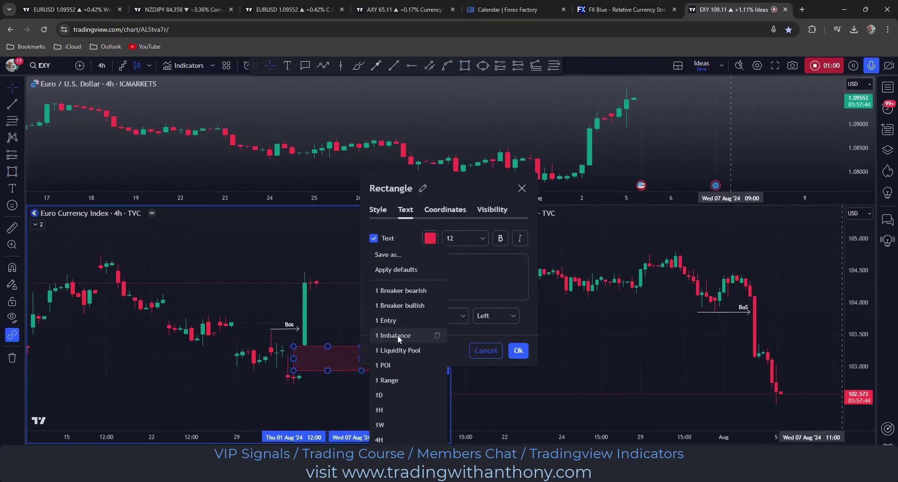
{"action": "left_click", "coordinate": [397, 336]}
{"action": "left_click", "coordinate": [518, 351]}
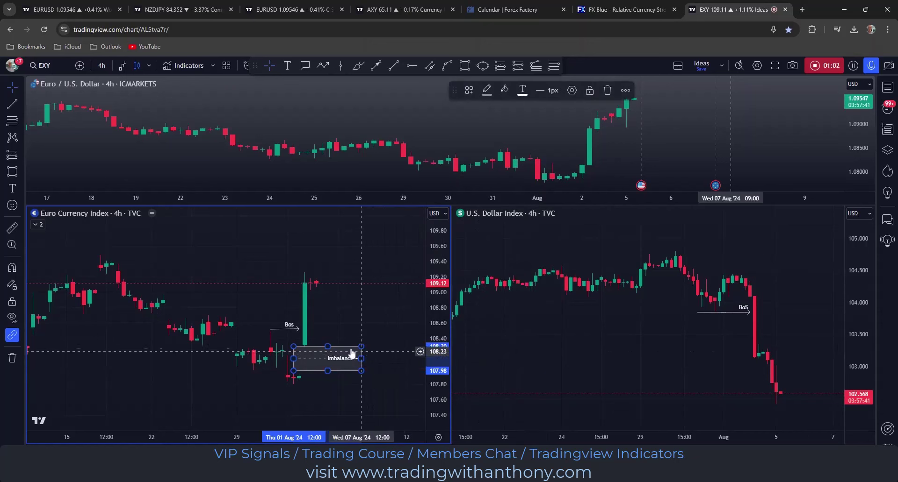
Extend the upper edge of the Euro Currency Index imbalance rectangle to about 109.01
{"action": "left_click_drag", "start_coordinate": [328, 347], "coordinate": [324, 291]}
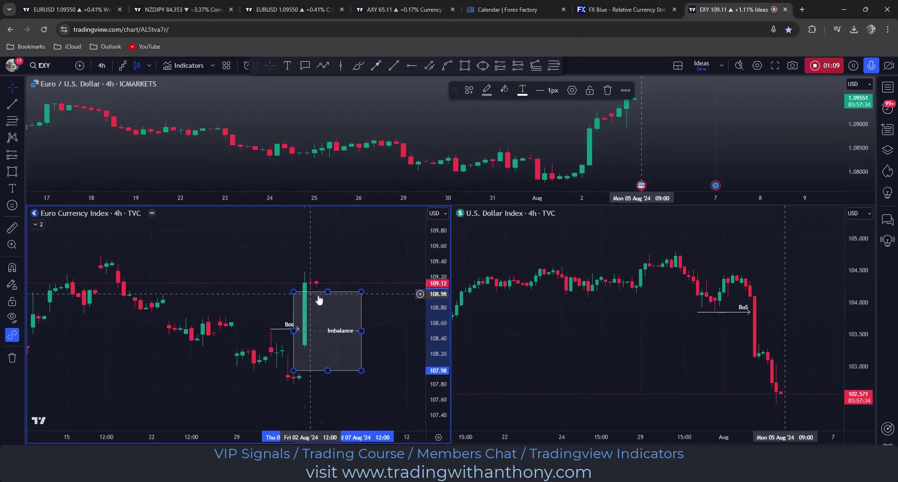
{"action": "scroll", "coordinate": [276, 297], "scroll_direction": "up", "scroll_amount": 3}
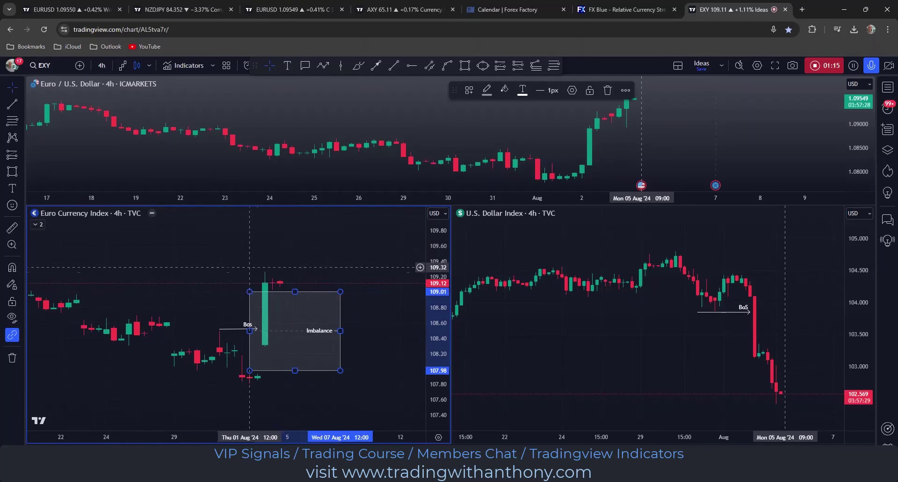
{"action": "left_click", "coordinate": [333, 255]}
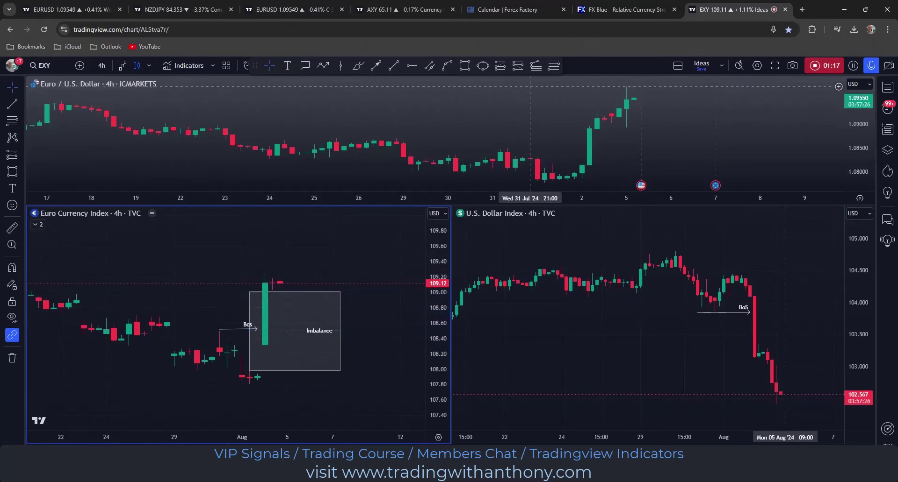
Draw a Fibonacci retracement on the Euro Currency Index from the swing low at about 107.81 to the high at about 109.28
{"action": "key", "text": "alt+f"}
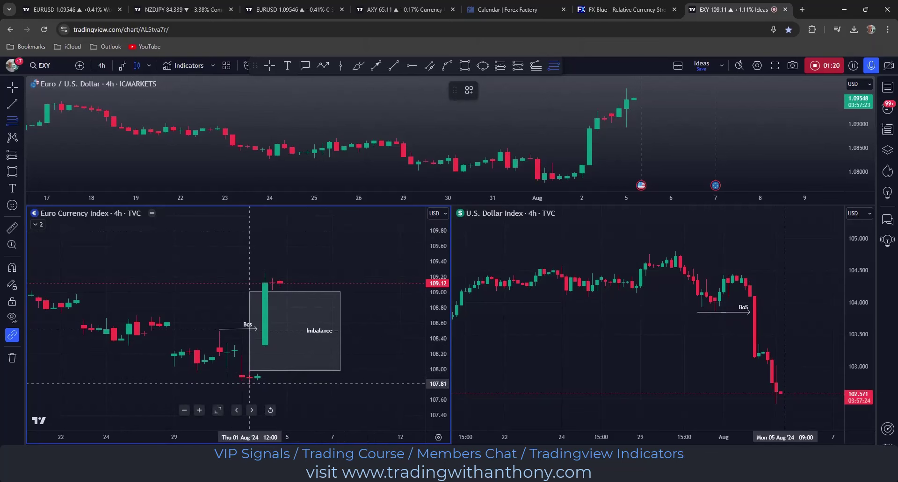
{"action": "left_click", "coordinate": [250, 384]}
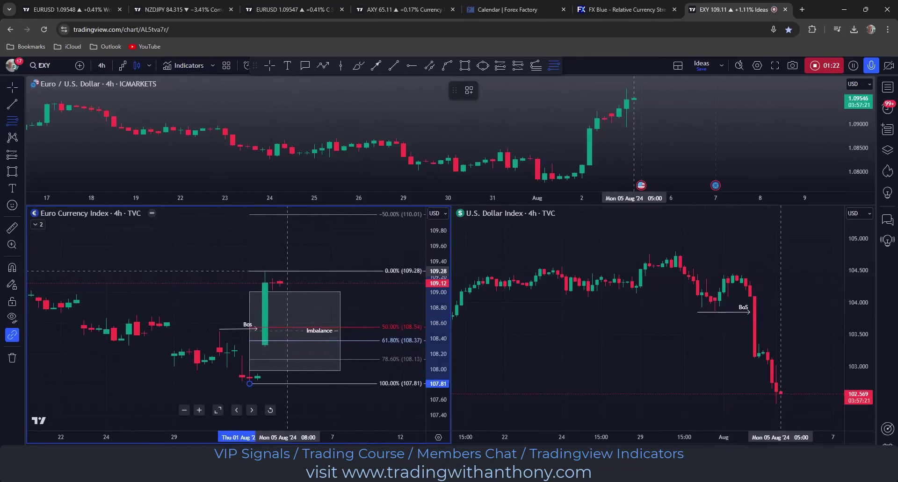
{"action": "left_click", "coordinate": [287, 271]}
Draw a downward arrow on the Euro Currency Index from about 109.06 below the latest candle to the 50% Fibonacci level
{"action": "left_click_drag", "start_coordinate": [315, 252], "coordinate": [295, 247]}
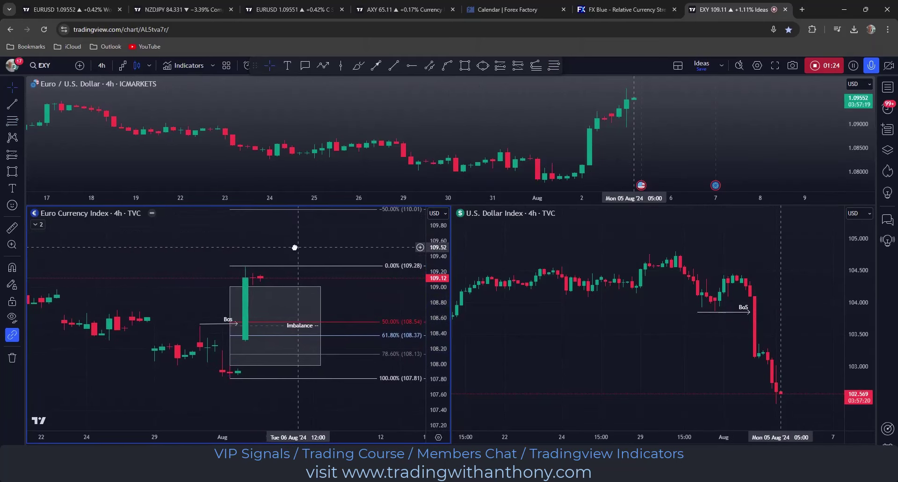
{"action": "left_click", "coordinate": [377, 67]}
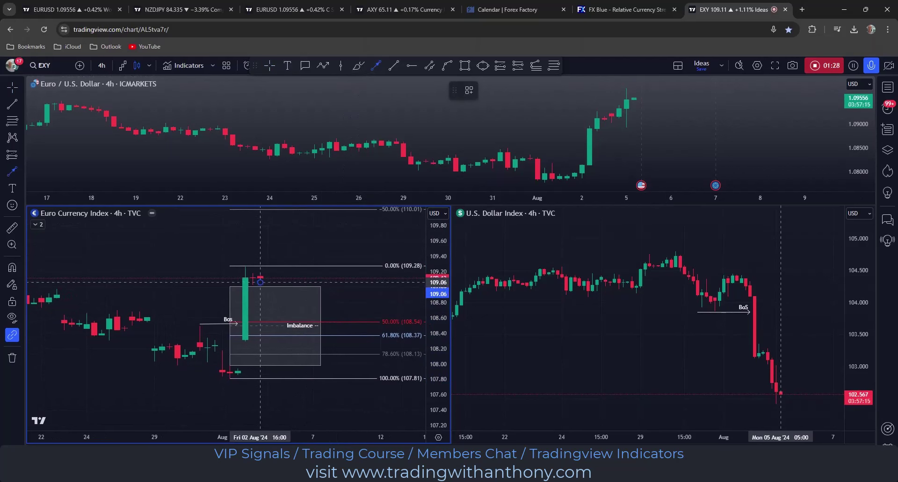
{"action": "left_click", "coordinate": [260, 282]}
{"action": "left_click", "coordinate": [260, 322]}
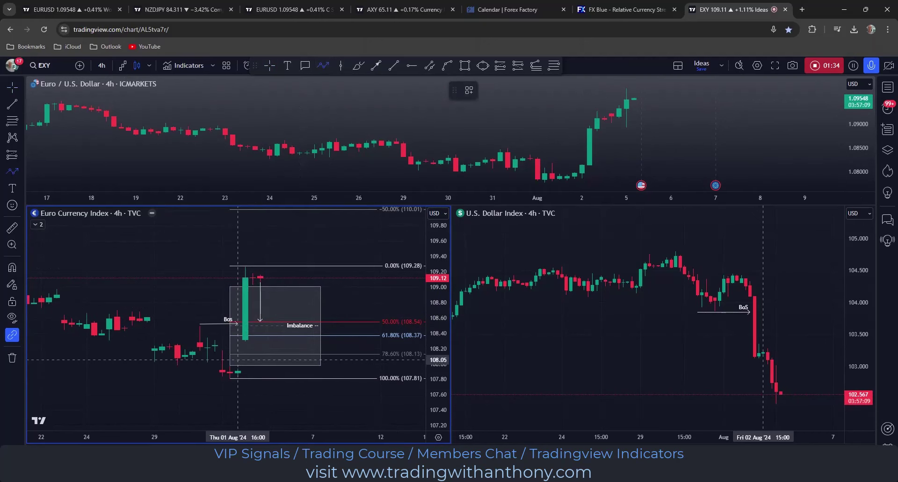
Draw a path on the Euro Currency Index from the 100% Fibonacci low up to the 0% high and back to the 50% level
{"action": "left_click", "coordinate": [229, 376]}
{"action": "left_click", "coordinate": [245, 265]}
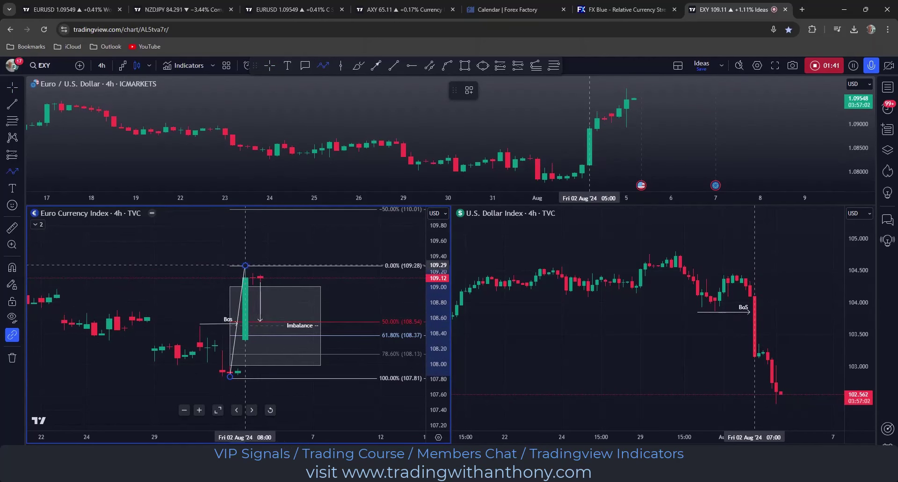
{"action": "double_click", "coordinate": [260, 321]}
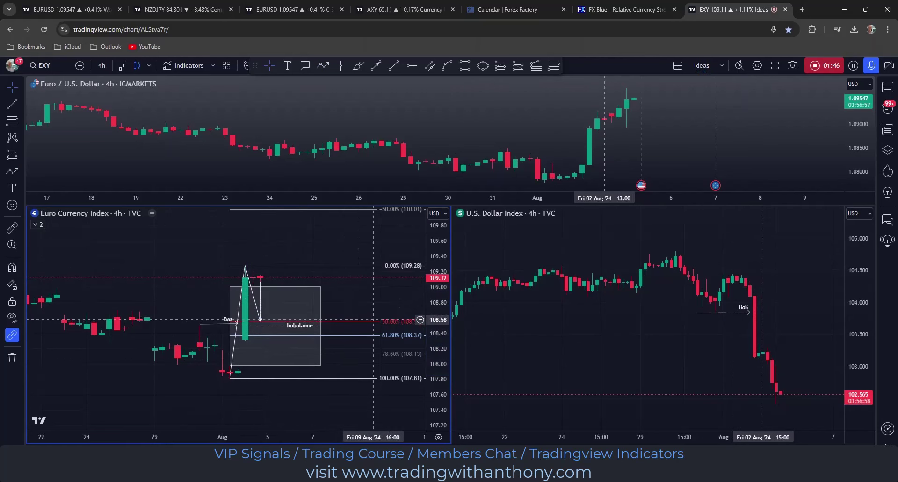
Draw a Fibonacci retracement on the U.S. Dollar Index from the swing high at about 104.448 to the low at about 102.410
{"action": "left_click_drag", "start_coordinate": [344, 239], "coordinate": [321, 234]}
{"action": "scroll", "coordinate": [315, 229], "scroll_direction": "up", "scroll_amount": 1}
{"action": "left_click_drag", "start_coordinate": [670, 344], "coordinate": [643, 334]}
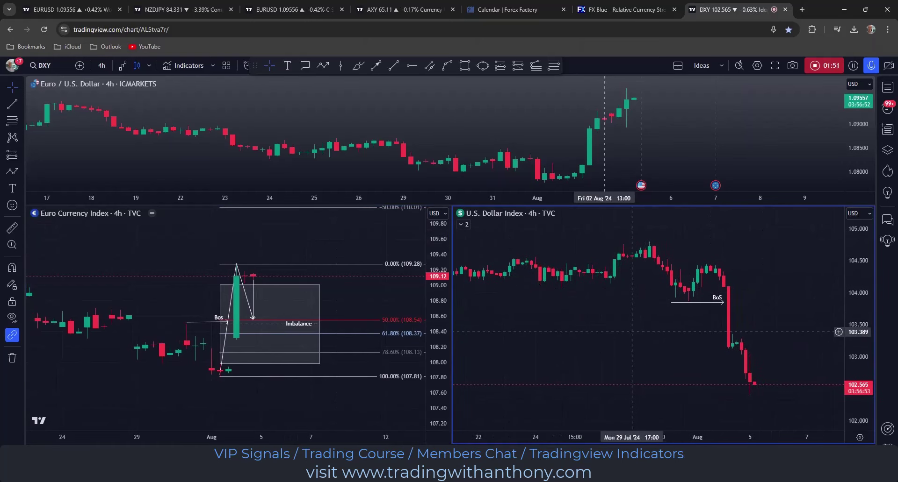
{"action": "left_click", "coordinate": [553, 65]}
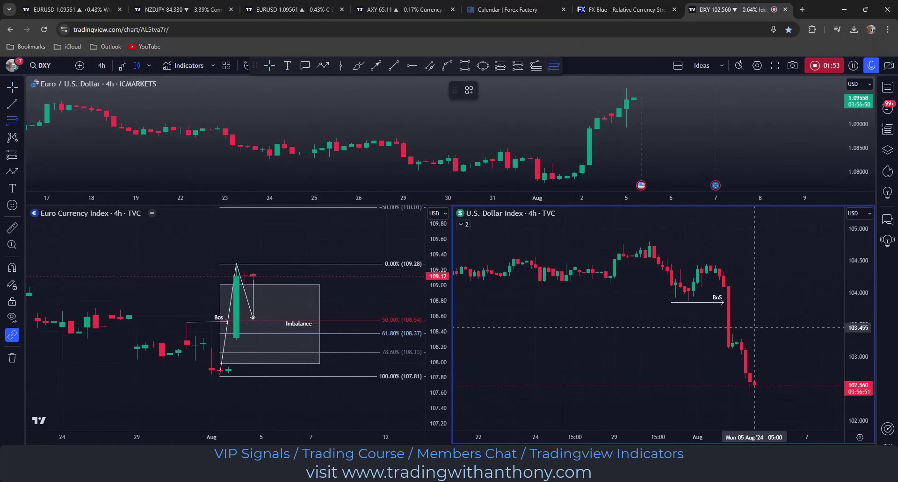
{"action": "mouse_move", "coordinate": [706, 262]}
{"action": "left_mouse_down"}
{"action": "mouse_move", "coordinate": [715, 322]}
{"action": "mouse_move", "coordinate": [749, 395]}
{"action": "left_mouse_up"}
Draw a rectangle on the U.S. Dollar Index from about 104.076 to 103.404 and apply the 1 Imbalance template
{"action": "left_click_drag", "start_coordinate": [741, 246], "coordinate": [668, 231]}
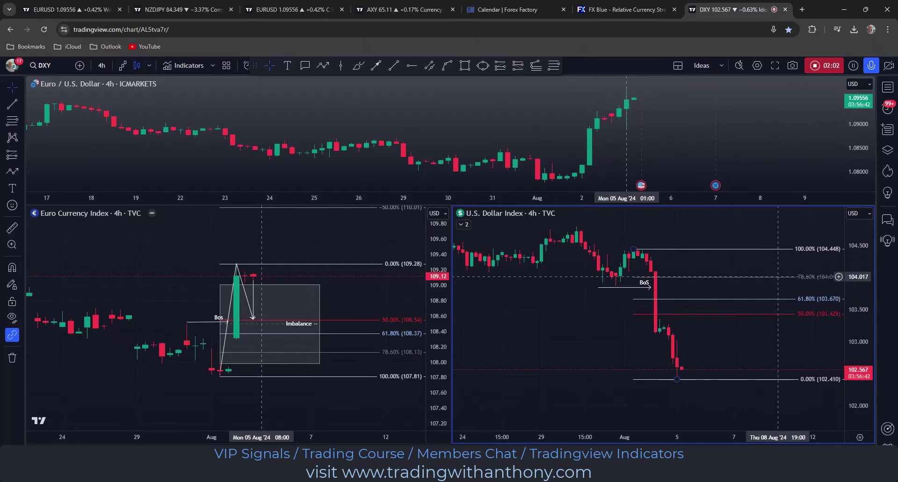
{"action": "left_click", "coordinate": [468, 66]}
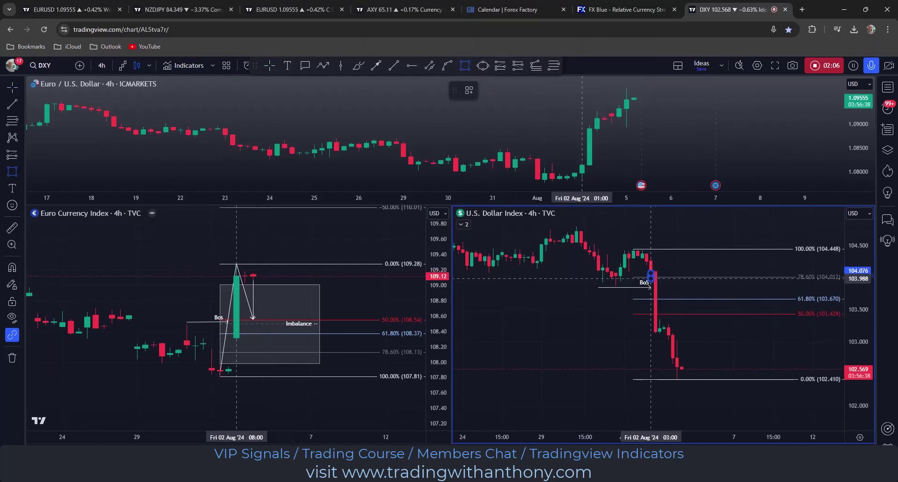
{"action": "mouse_move", "coordinate": [651, 273]}
{"action": "left_mouse_down"}
{"action": "mouse_move", "coordinate": [664, 319]}
{"action": "mouse_move", "coordinate": [734, 316]}
{"action": "left_mouse_up"}
{"action": "double_click", "coordinate": [685, 287]}
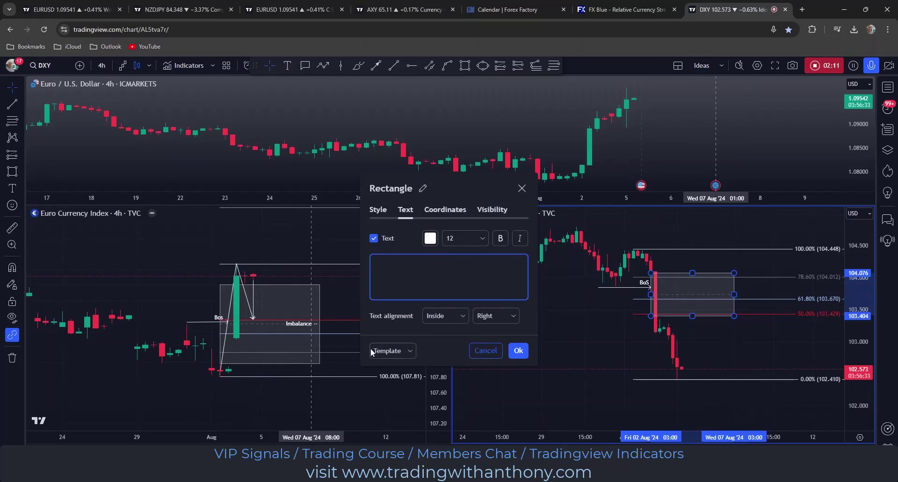
{"action": "left_click", "coordinate": [410, 351]}
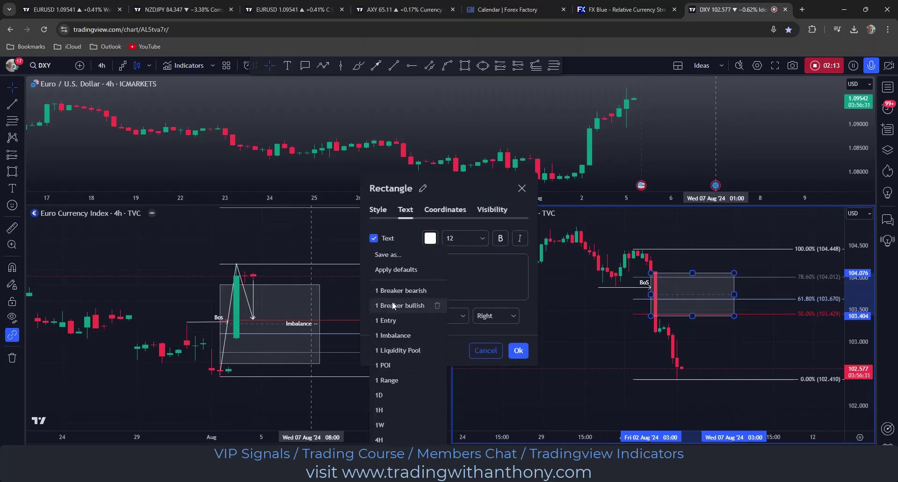
{"action": "left_click", "coordinate": [395, 335]}
{"action": "left_click", "coordinate": [519, 352]}
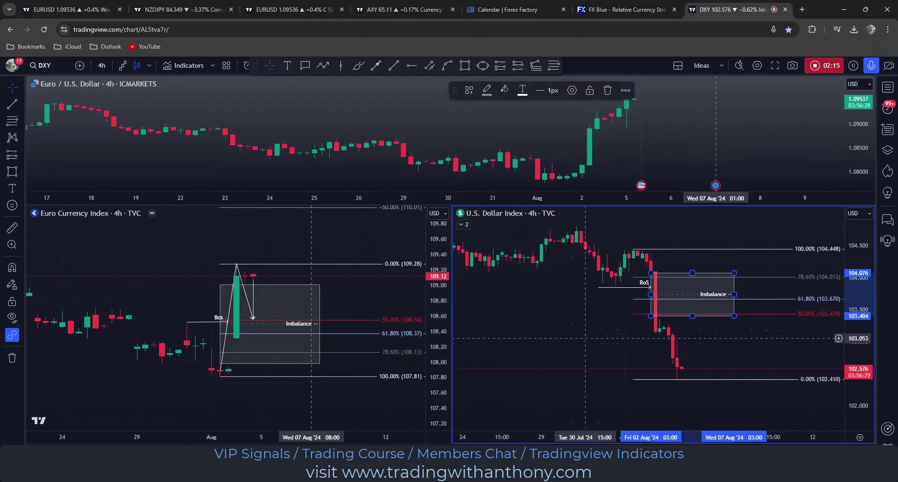
Draw a path on the U.S. Dollar Index from the latest swing low up to the 50% Fibonacci level
{"action": "left_click", "coordinate": [323, 65]}
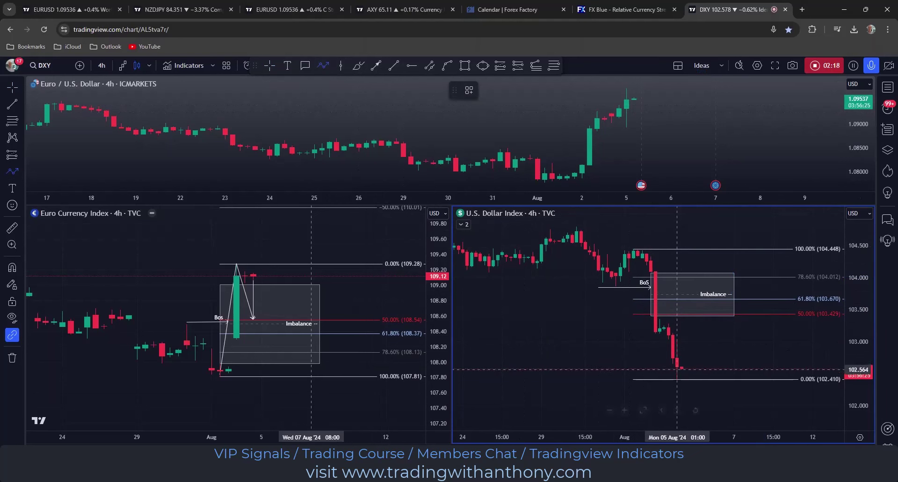
{"action": "left_click", "coordinate": [676, 376]}
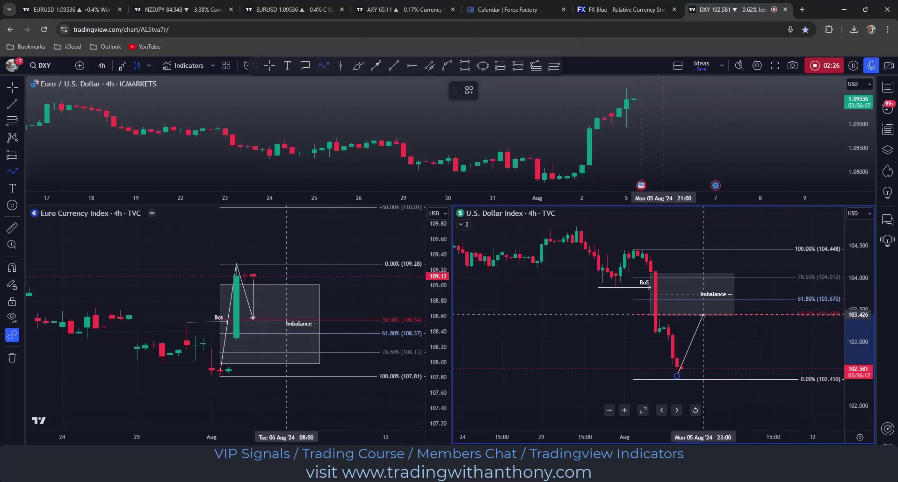
{"action": "double_click", "coordinate": [702, 314]}
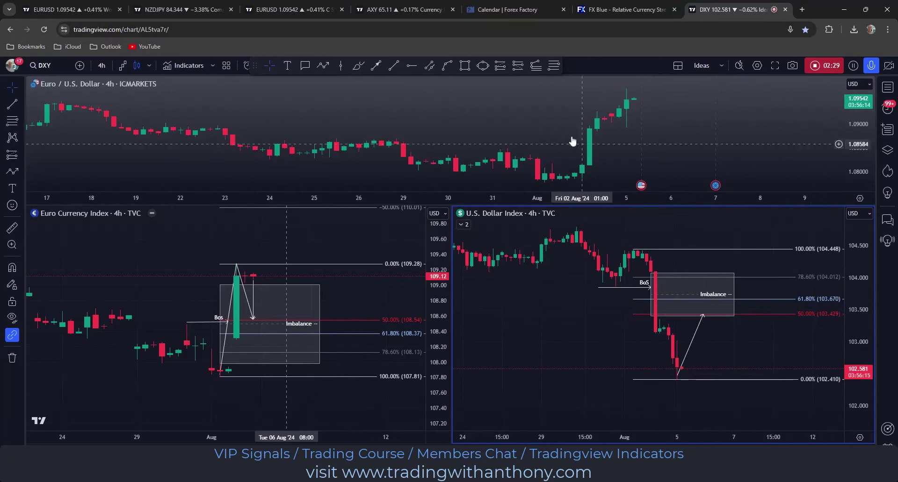
Draw a path on the U.S. Dollar Index from the swing high at the 100% Fibonacci level down to the low at 0%
{"action": "left_click", "coordinate": [327, 66]}
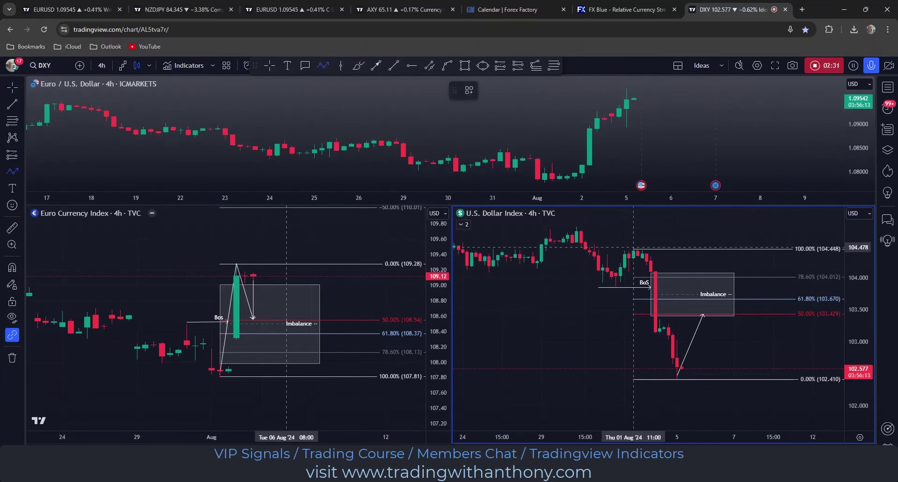
{"action": "left_click", "coordinate": [633, 248]}
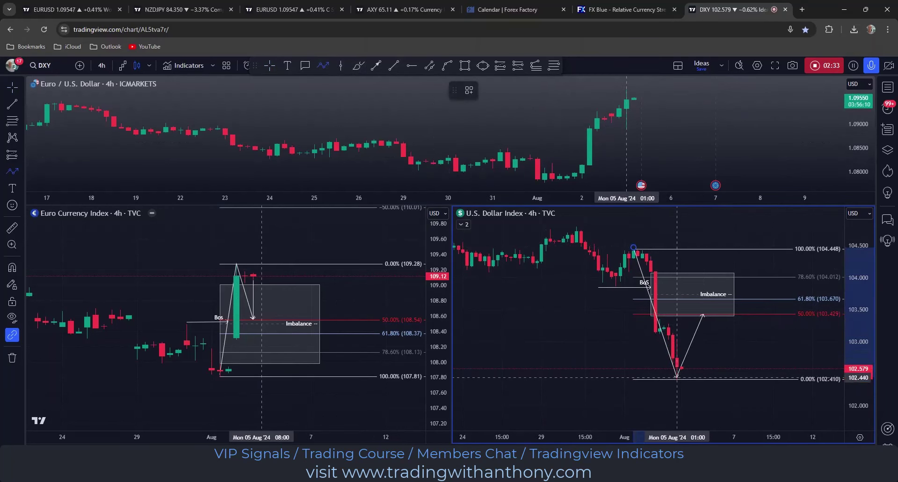
{"action": "key", "text": "Escape"}
{"action": "scroll", "coordinate": [497, 313], "scroll_direction": "up", "scroll_amount": 2}
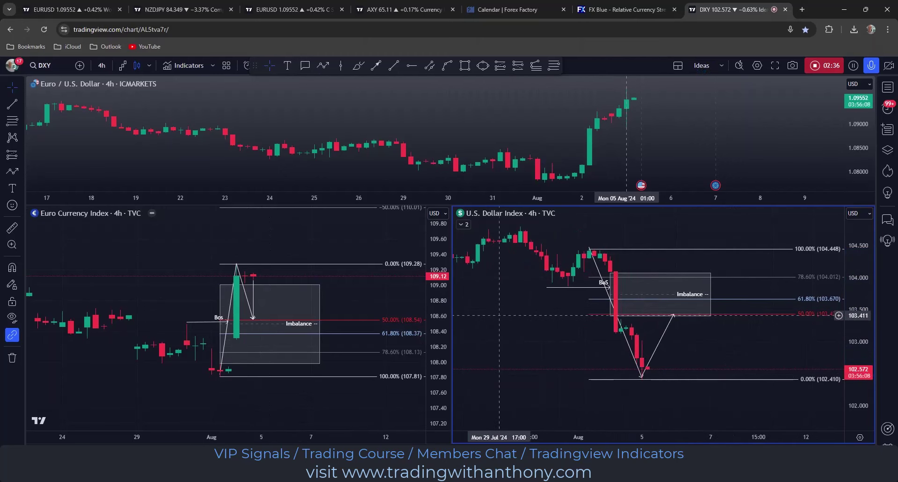
{"action": "scroll", "coordinate": [507, 316], "scroll_direction": "down", "scroll_amount": 1}
Enlarge the EURUSD chart pane by lowering its border with the two index charts
{"action": "left_click_drag", "start_coordinate": [523, 106], "coordinate": [454, 113]}
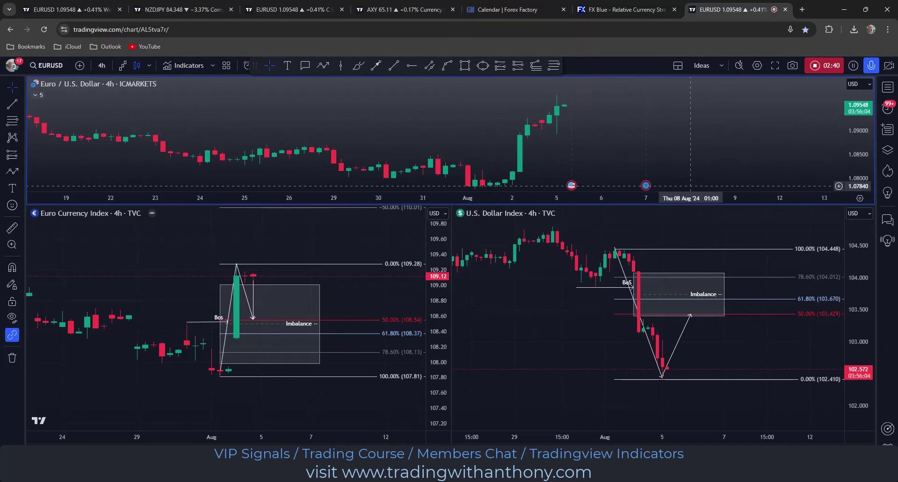
{"action": "left_click_drag", "start_coordinate": [664, 204], "coordinate": [682, 297]}
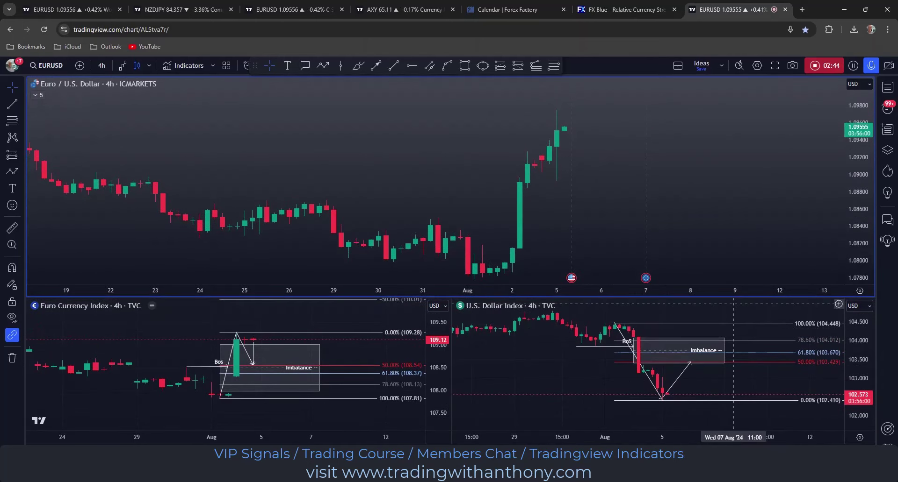
{"action": "left_click_drag", "start_coordinate": [733, 297], "coordinate": [733, 324]}
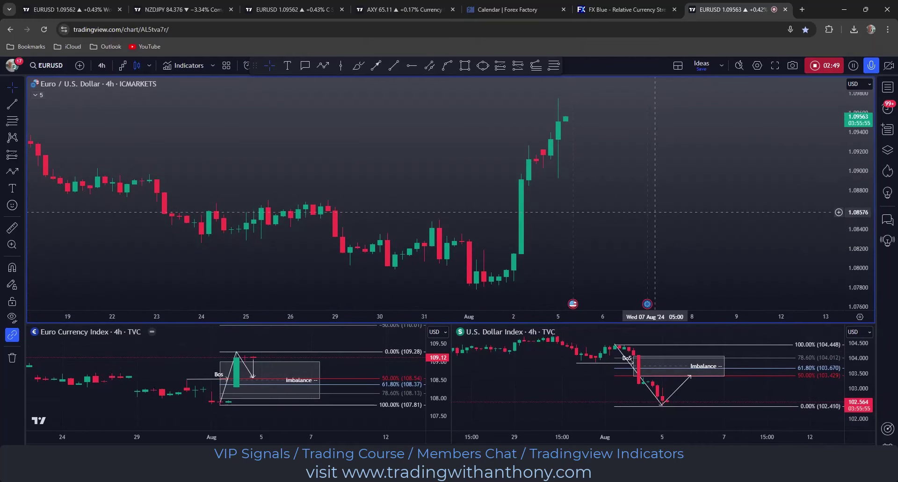
Draw a rectangle on EURUSD over the large bullish candle from about 1.08157 to 1.08845 and apply the 1 Imbalance template
{"action": "scroll", "coordinate": [674, 213], "scroll_direction": "down", "scroll_amount": 3}
{"action": "scroll", "coordinate": [654, 205], "scroll_direction": "up", "scroll_amount": 2}
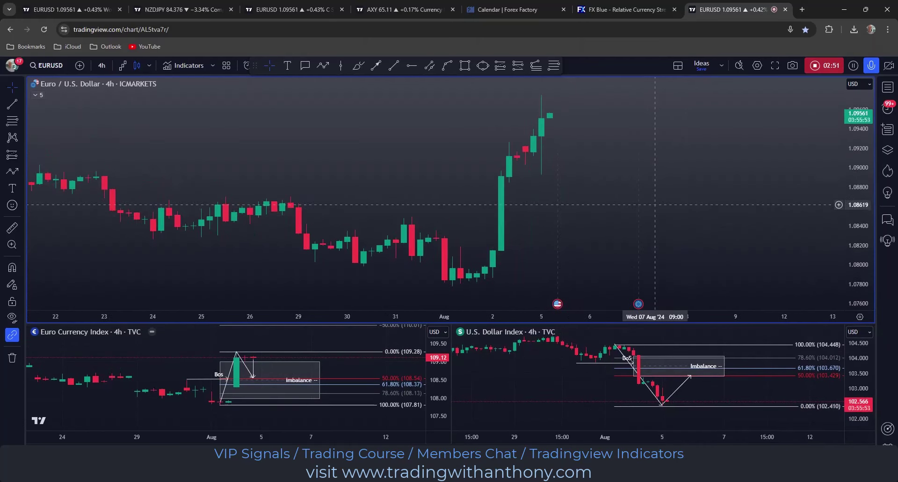
{"action": "scroll", "coordinate": [655, 208], "scroll_direction": "left", "scroll_amount": 2}
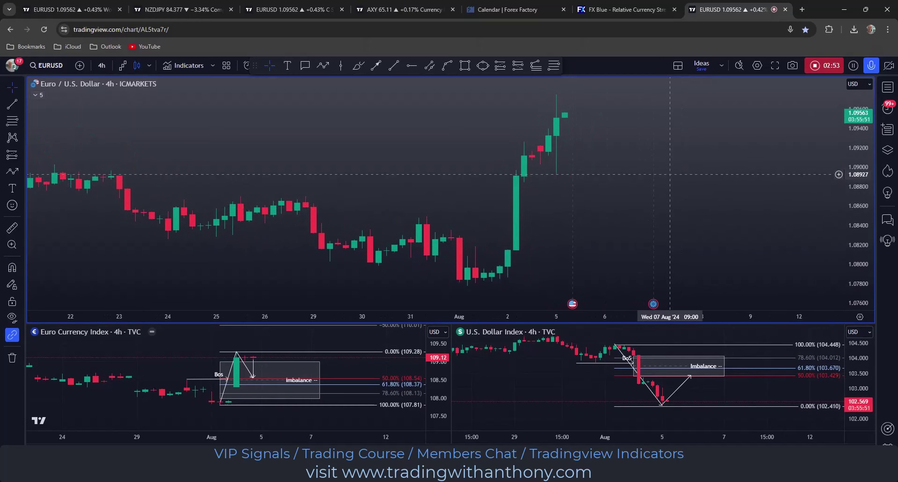
{"action": "scroll", "coordinate": [585, 196], "scroll_direction": "right", "scroll_amount": 1}
{"action": "left_click", "coordinate": [465, 65]}
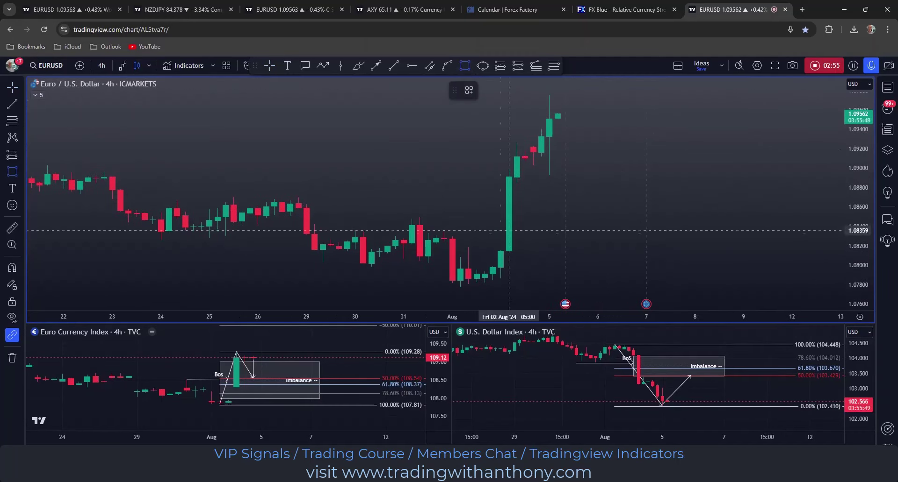
{"action": "mouse_move", "coordinate": [500, 250]}
{"action": "left_mouse_down"}
{"action": "mouse_move", "coordinate": [501, 201]}
{"action": "mouse_move", "coordinate": [629, 184]}
{"action": "left_mouse_up"}
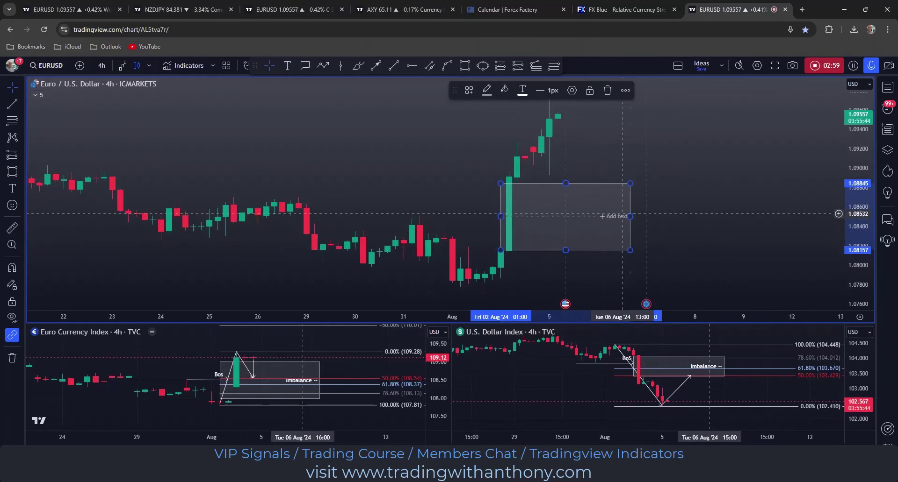
{"action": "left_click", "coordinate": [627, 217]}
{"action": "left_click", "coordinate": [407, 351]}
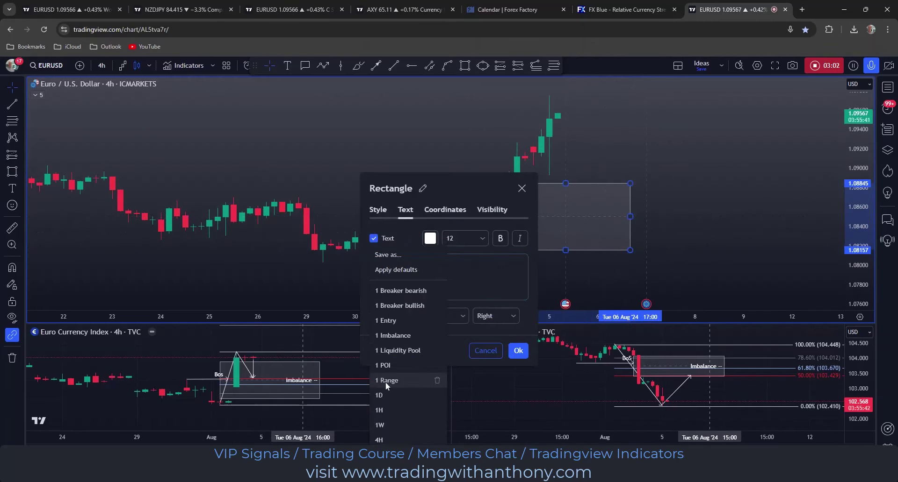
{"action": "left_click", "coordinate": [383, 411]}
{"action": "left_click", "coordinate": [518, 351]}
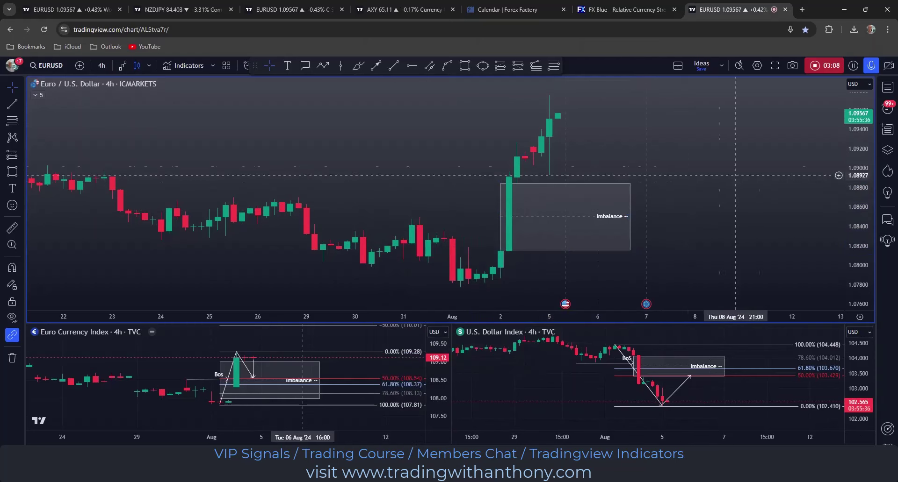
Draw a Fibonacci retracement on EURUSD from the swing low at about 1.07798 to the high at about 1.09742
{"action": "left_click_drag", "start_coordinate": [744, 200], "coordinate": [732, 201]}
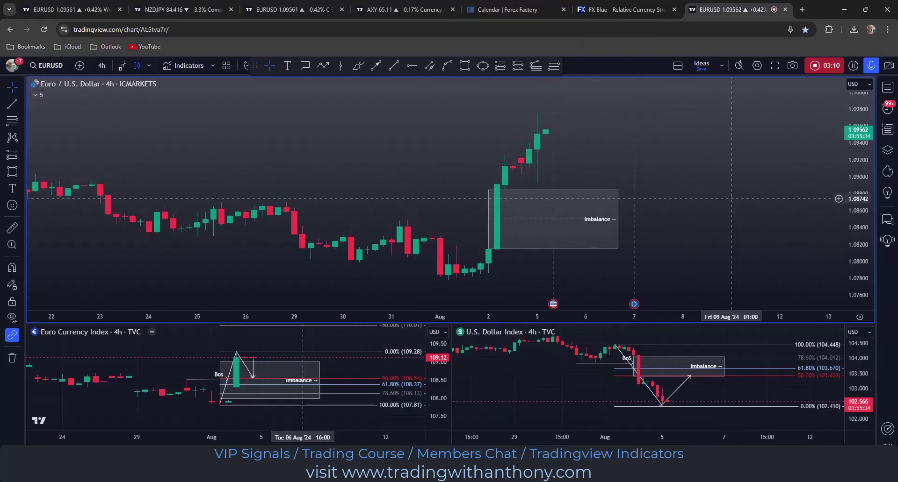
{"action": "left_click", "coordinate": [555, 68]}
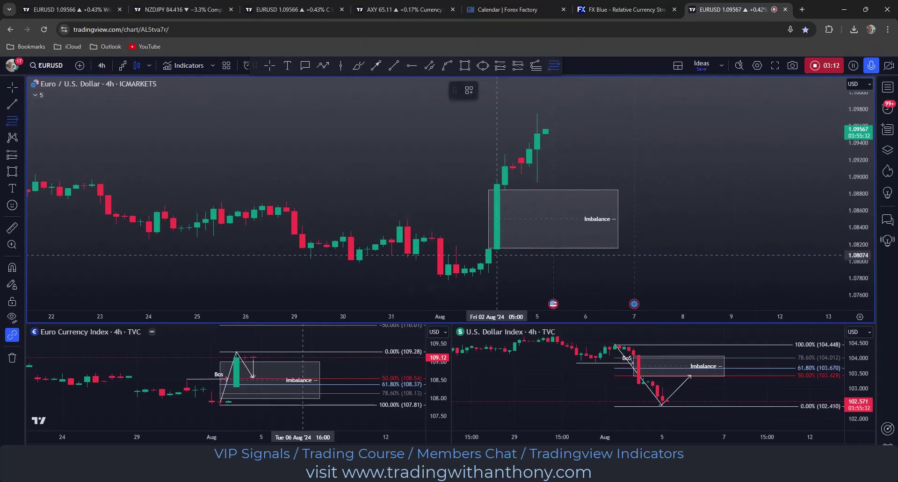
{"action": "left_click", "coordinate": [447, 279]}
{"action": "left_click", "coordinate": [536, 114]}
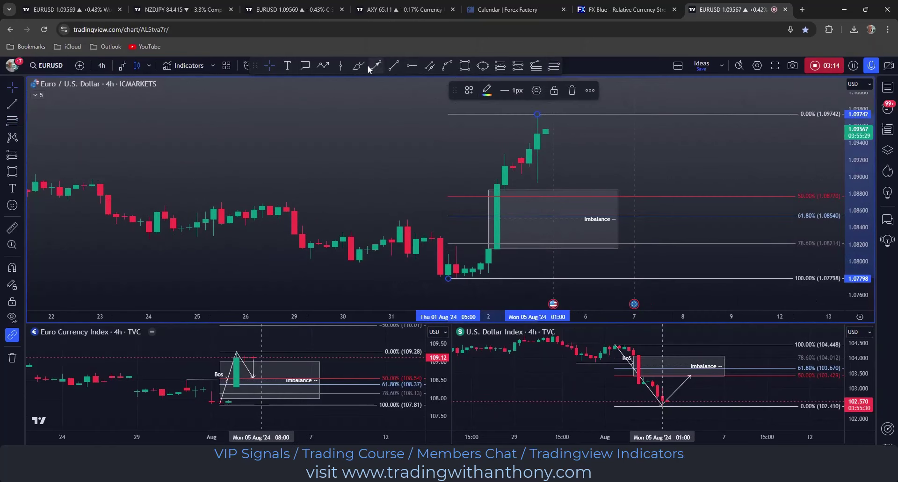
Draw a path on EURUSD from the 100% Fibonacci low up to the 0% high and back down to the 50% level
{"action": "left_click", "coordinate": [323, 66]}
{"action": "left_click", "coordinate": [448, 279]}
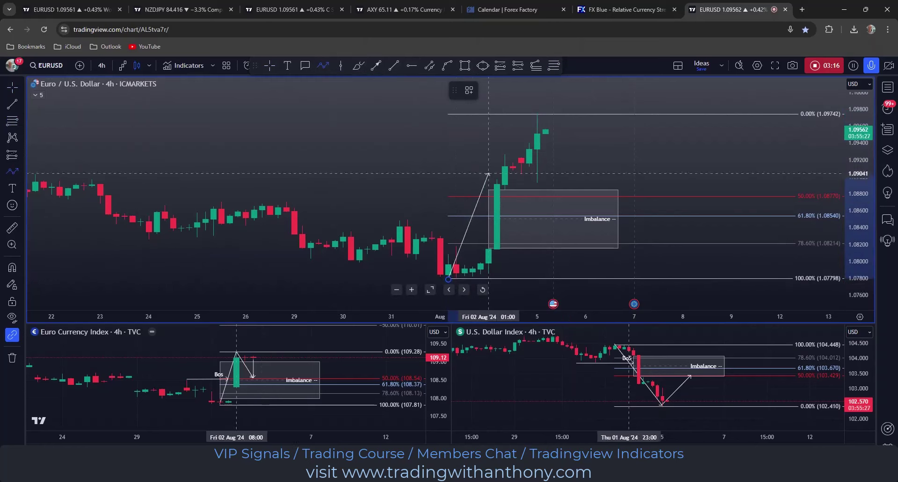
{"action": "left_click", "coordinate": [537, 114]}
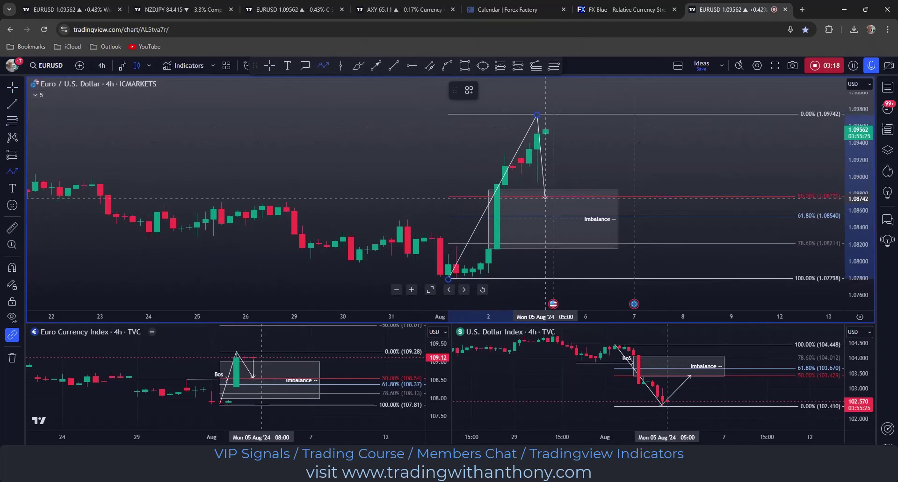
{"action": "double_click", "coordinate": [561, 197]}
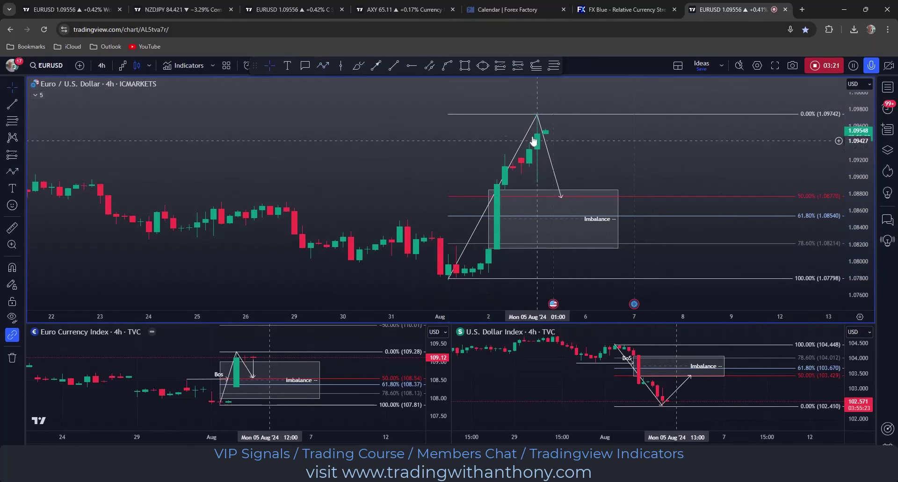
Draw an arrow on EURUSD from about 1.09925 to 1.09582 near the latest high, and brush a freehand curve rising above the 0% level
{"action": "left_click", "coordinate": [376, 65]}
{"action": "left_click", "coordinate": [368, 99]}
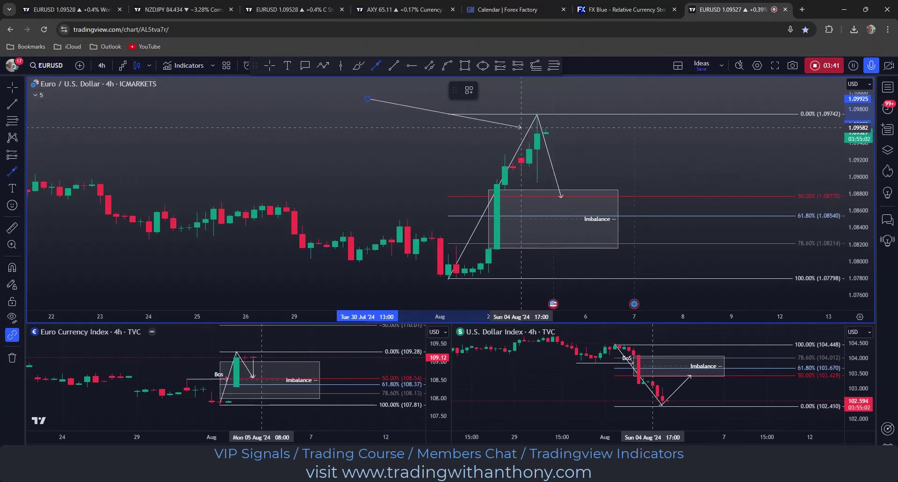
{"action": "left_click", "coordinate": [521, 128]}
{"action": "mouse_move", "coordinate": [495, 145]}
{"action": "left_mouse_down"}
{"action": "mouse_move", "coordinate": [509, 159]}
{"action": "mouse_move", "coordinate": [582, 163]}
{"action": "mouse_move", "coordinate": [657, 98]}
{"action": "mouse_move", "coordinate": [665, 110]}
{"action": "left_mouse_up"}
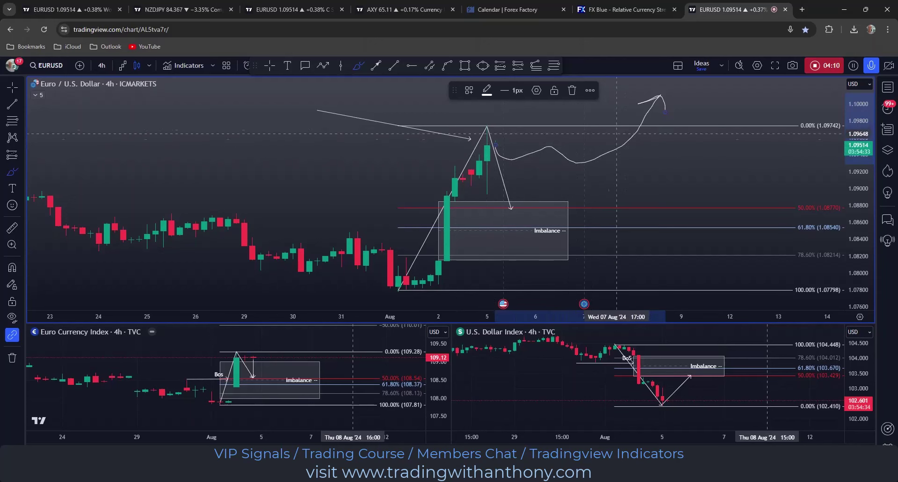
{"action": "scroll", "coordinate": [771, 301], "scroll_direction": "down", "scroll_amount": 2}
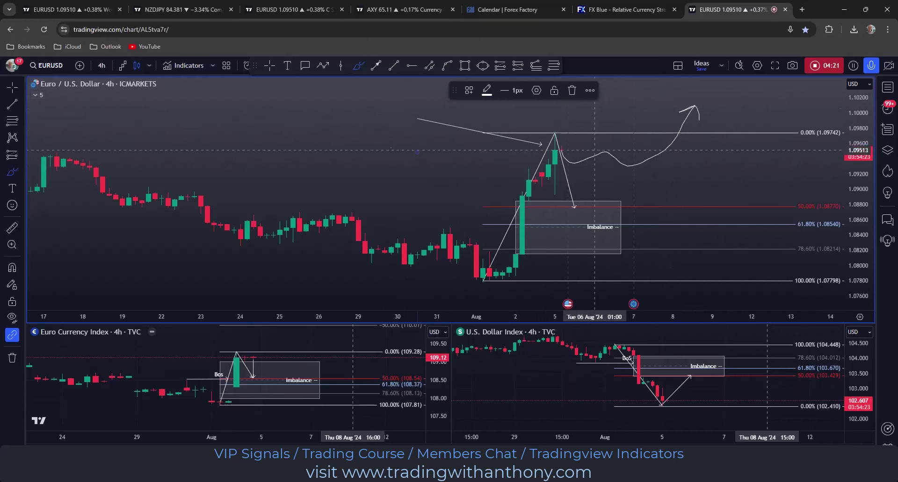
Move the tip of the arrow near the EURUSD high to about 1.09746 and delete the freehand curve
{"action": "left_click", "coordinate": [13, 87]}
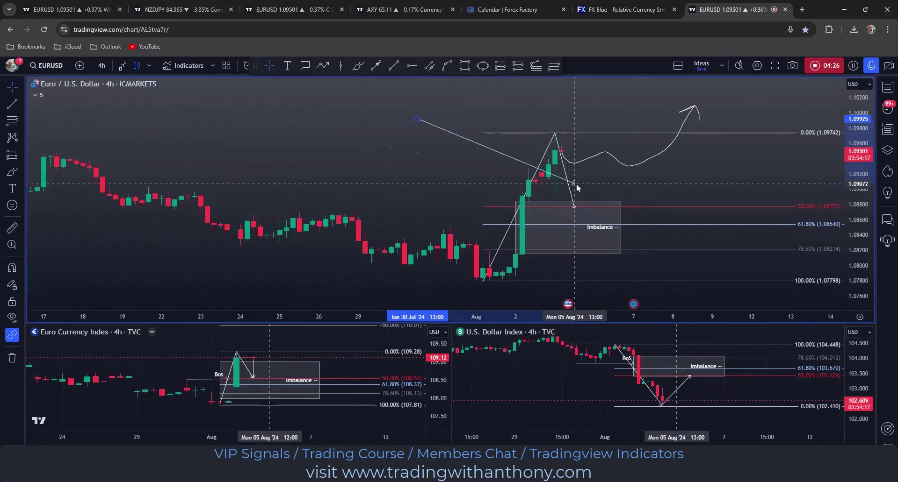
{"action": "mouse_move", "coordinate": [543, 145]}
{"action": "left_mouse_down"}
{"action": "mouse_move", "coordinate": [576, 210]}
{"action": "mouse_move", "coordinate": [564, 254]}
{"action": "mouse_move", "coordinate": [564, 220]}
{"action": "mouse_move", "coordinate": [535, 133]}
{"action": "left_mouse_up"}
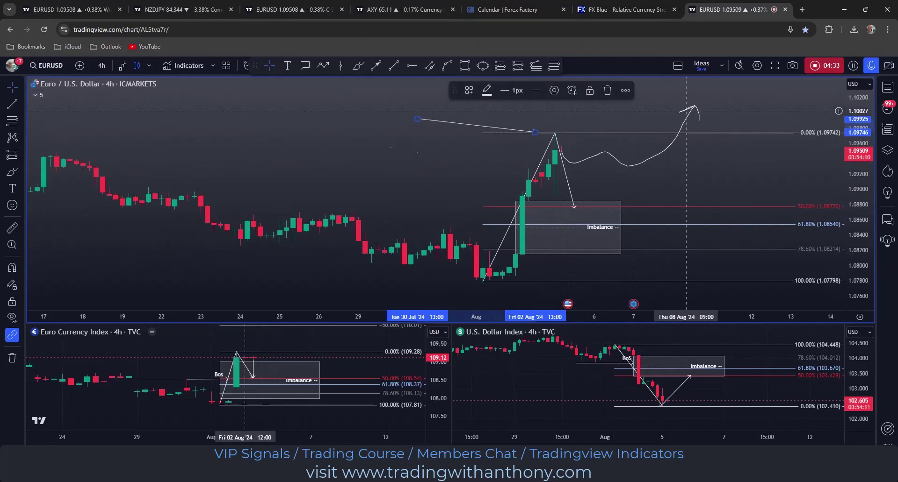
{"action": "left_click", "coordinate": [692, 113]}
{"action": "key", "text": "Delete"}
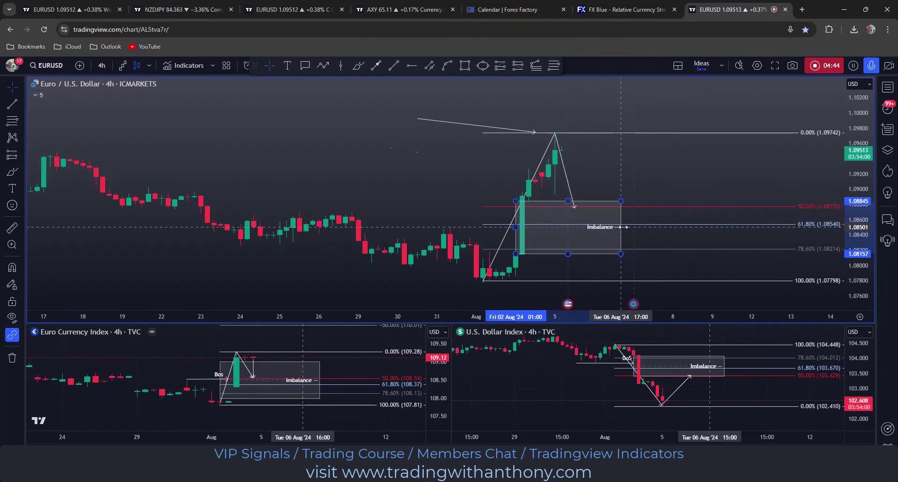
Brush a freehand curve on EURUSD from the latest candle, dipping slightly and rising above the 0% level with an arrowhead
{"action": "left_click", "coordinate": [528, 109]}
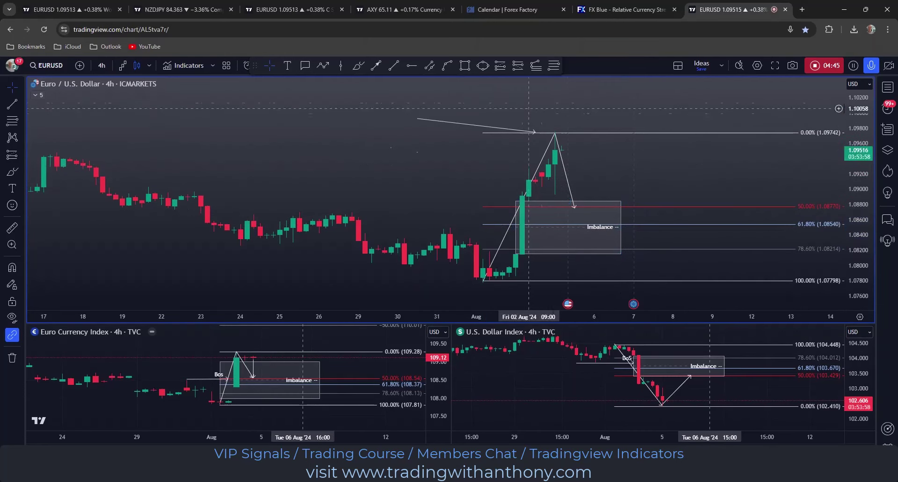
{"action": "left_click", "coordinate": [356, 68]}
{"action": "mouse_move", "coordinate": [568, 152]}
{"action": "left_mouse_down"}
{"action": "mouse_move", "coordinate": [593, 166]}
{"action": "mouse_move", "coordinate": [686, 123]}
{"action": "left_mouse_up"}
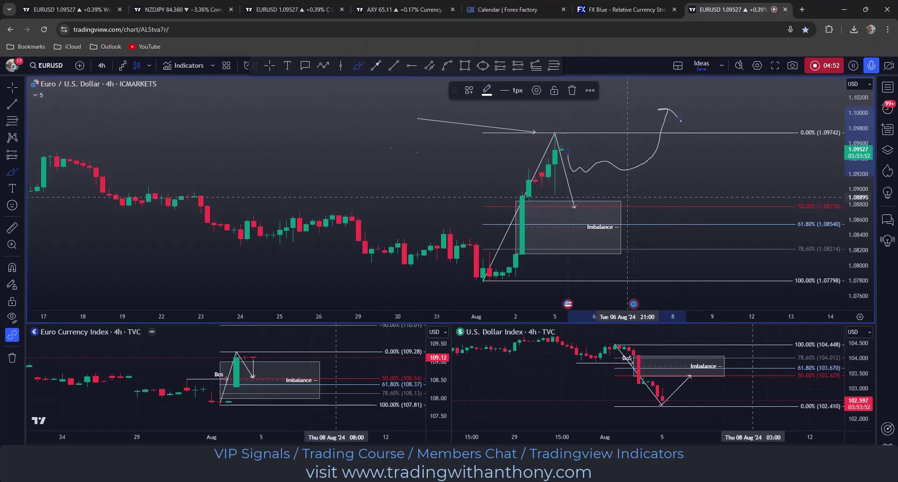
Draw an arrow on EURUSD from about 1.09335 at 12 Aug down toward the right edge of the Imbalance rectangle
{"action": "left_click", "coordinate": [377, 67]}
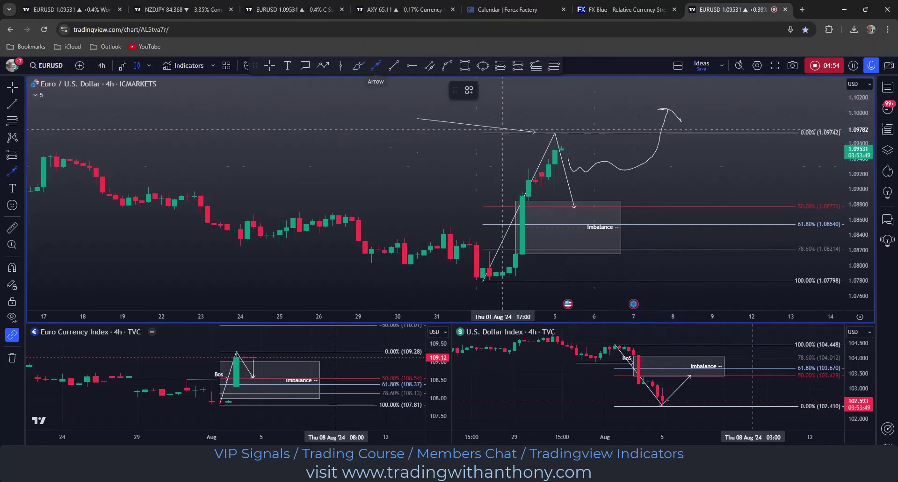
{"action": "left_click", "coordinate": [764, 164]}
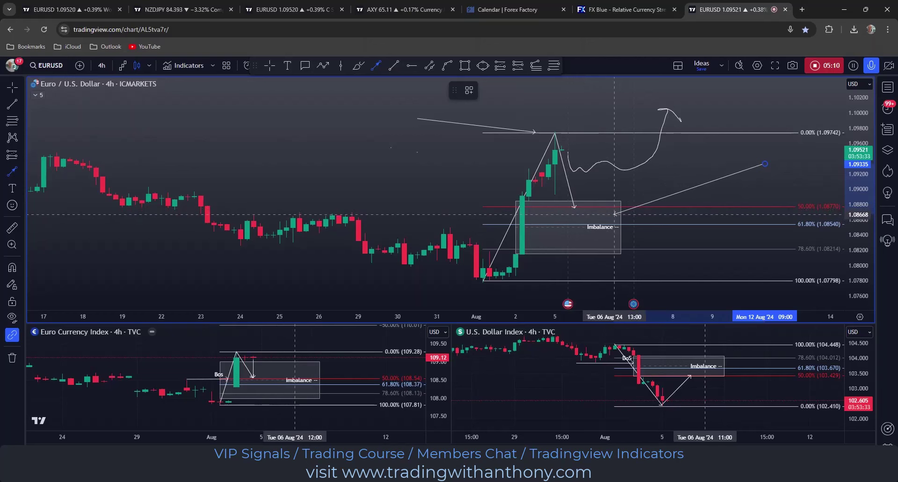
{"action": "left_click", "coordinate": [634, 216]}
{"action": "left_click", "coordinate": [673, 172]}
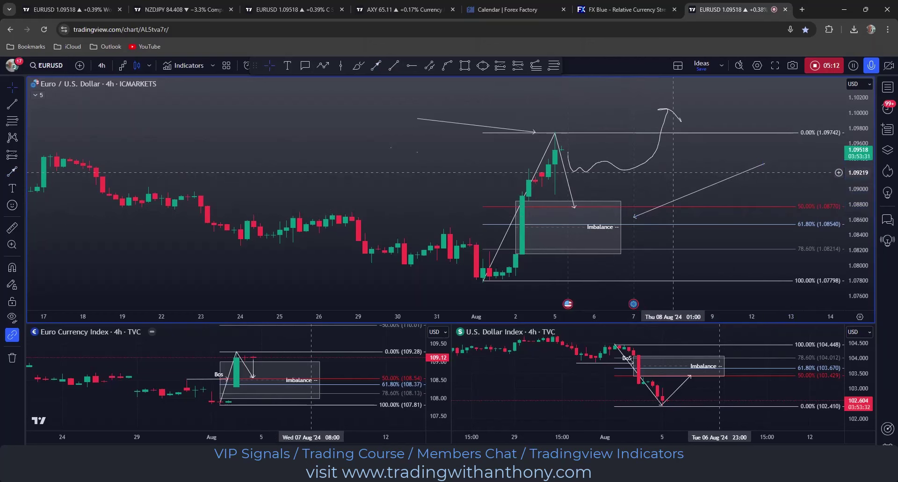
Delete the freehand curve and the arrow pointing at the latest high from the EURUSD chart
{"action": "left_click", "coordinate": [647, 167]}
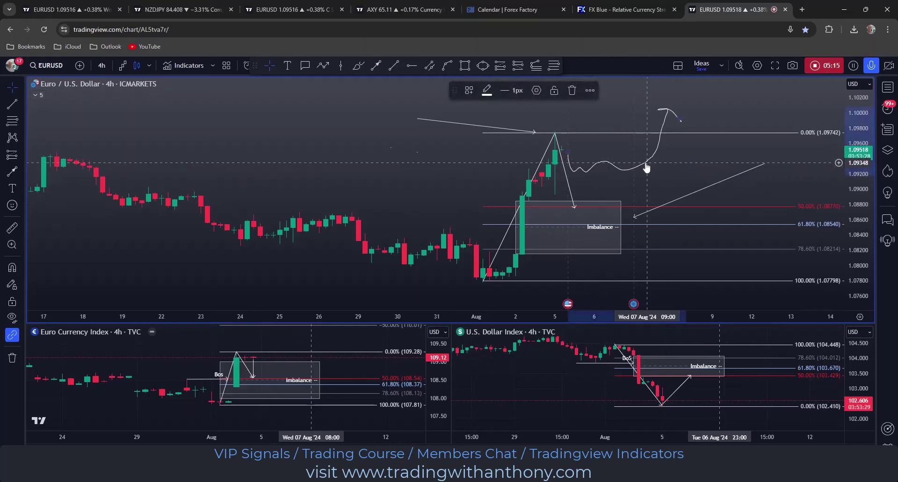
{"action": "key", "text": "Delete"}
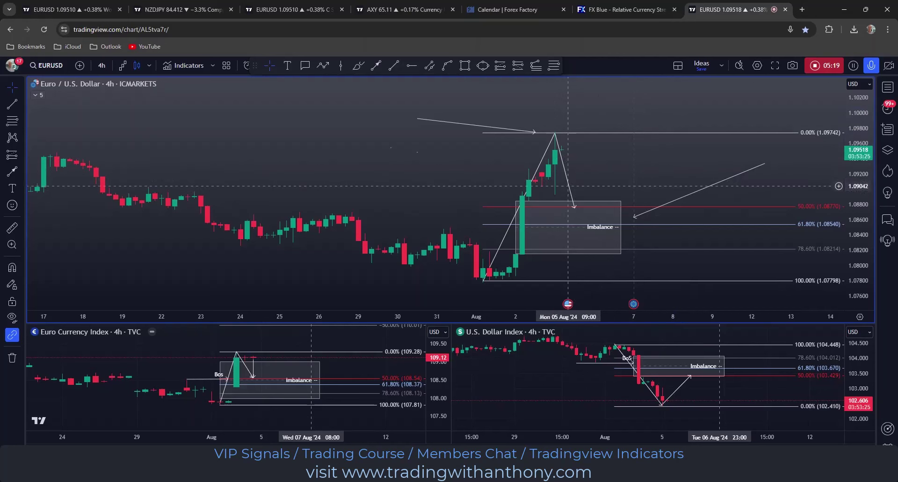
{"action": "left_click", "coordinate": [472, 125]}
{"action": "key", "text": "Delete"}
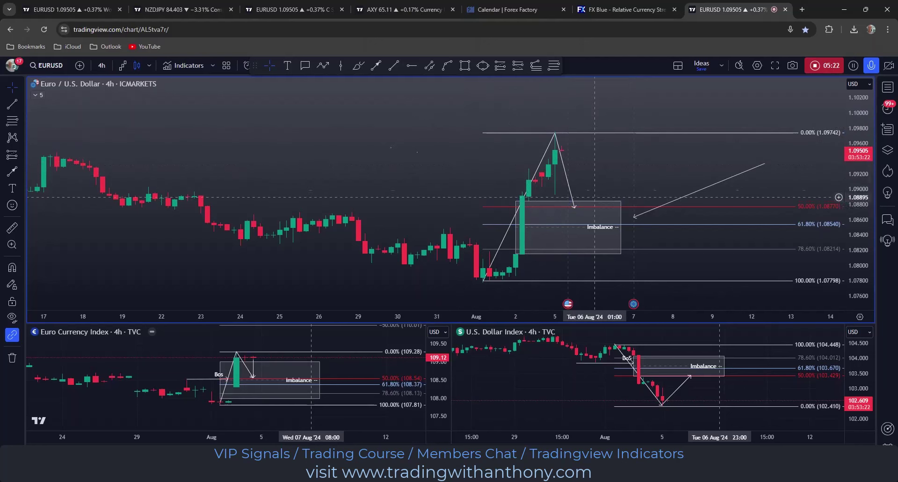
Switch the linked EURUSD, Euro Currency Index and U.S. Dollar Index charts to the 30-minute timeframe
{"action": "left_click_drag", "start_coordinate": [600, 178], "coordinate": [557, 171]}
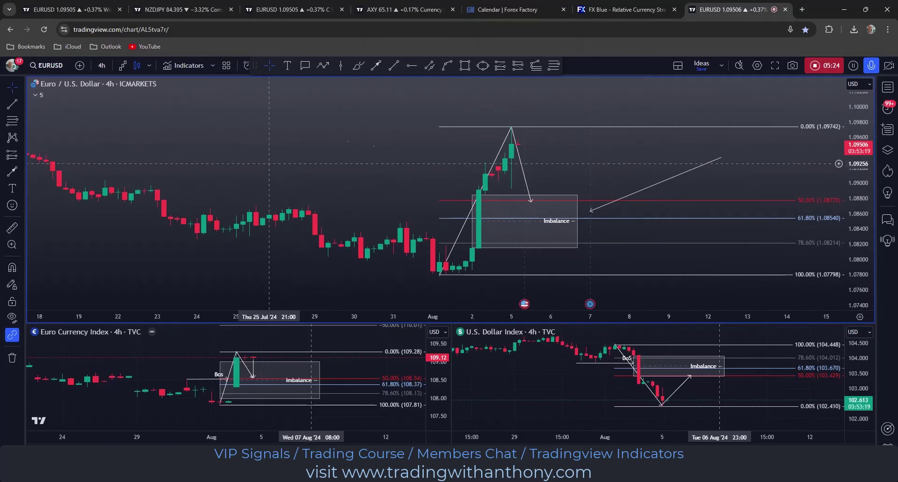
{"action": "scroll", "coordinate": [172, 365], "scroll_direction": "up", "scroll_amount": 1}
{"action": "scroll", "coordinate": [172, 364], "scroll_direction": "down", "scroll_amount": 1}
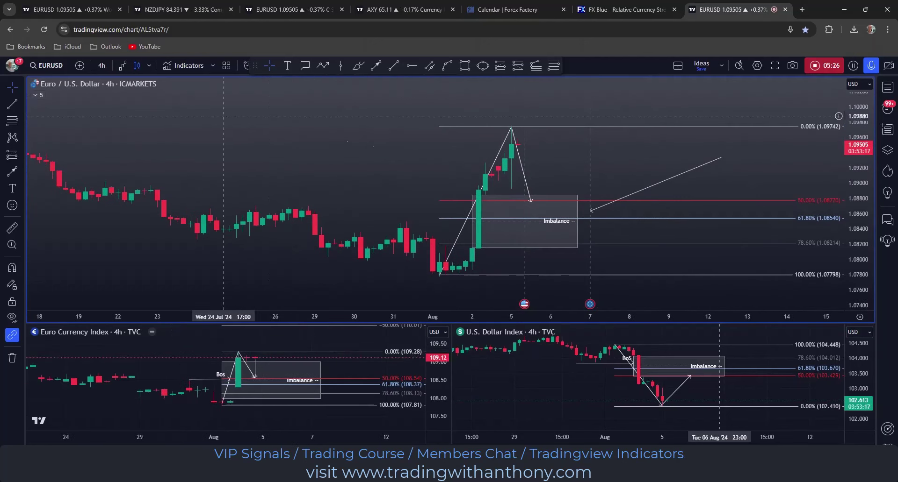
{"action": "left_click", "coordinate": [101, 65]}
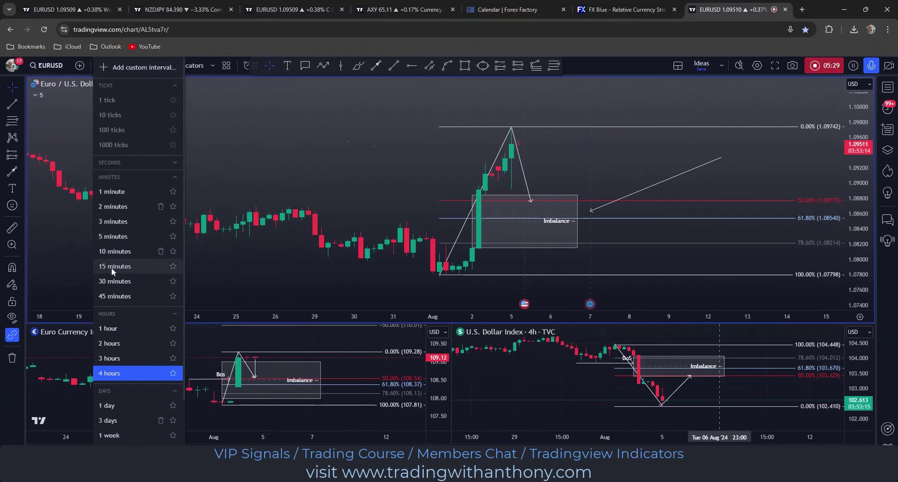
{"action": "left_click", "coordinate": [107, 280]}
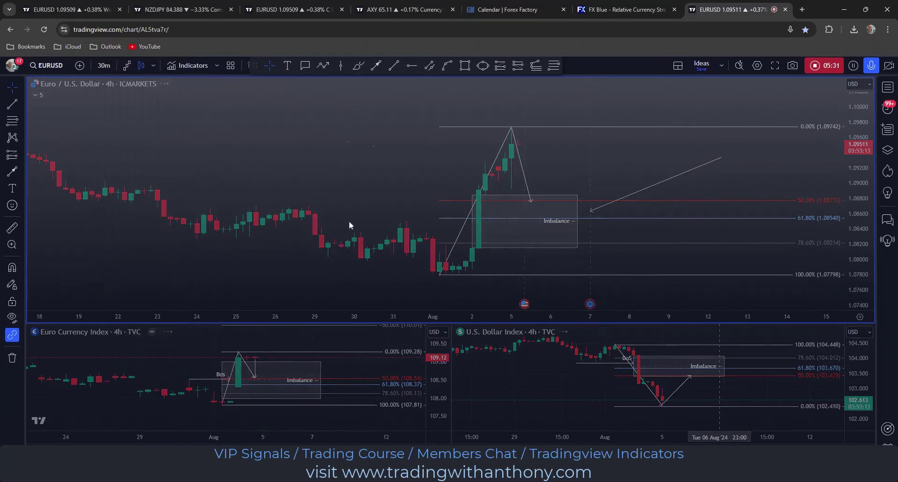
Examine the 30-minute price action around the imbalance zones and Fibonacci levels on the Euro Currency Index and U.S. Dollar Index charts
{"action": "left_click", "coordinate": [138, 363]}
{"action": "left_click_drag", "start_coordinate": [138, 363], "coordinate": [139, 370]}
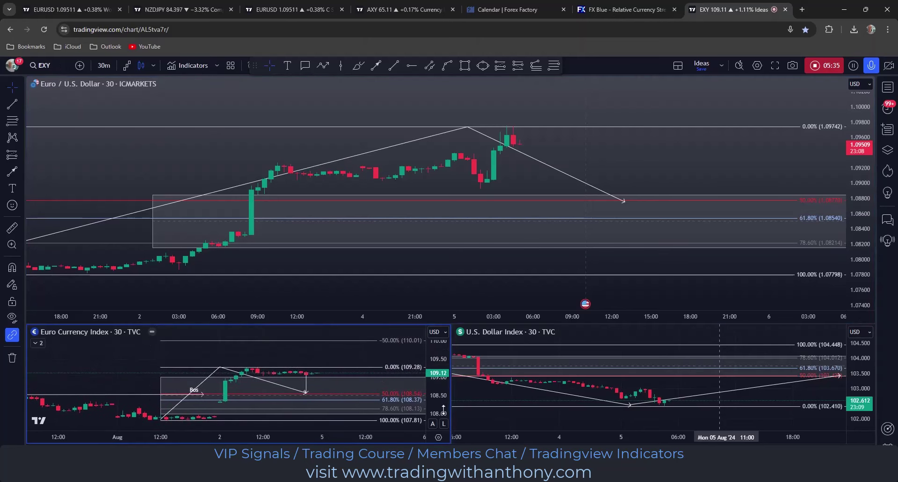
{"action": "left_click_drag", "start_coordinate": [443, 410], "coordinate": [444, 390]}
{"action": "scroll", "coordinate": [141, 382], "scroll_direction": "down", "scroll_amount": 1}
{"action": "left_click_drag", "start_coordinate": [140, 382], "coordinate": [123, 363]}
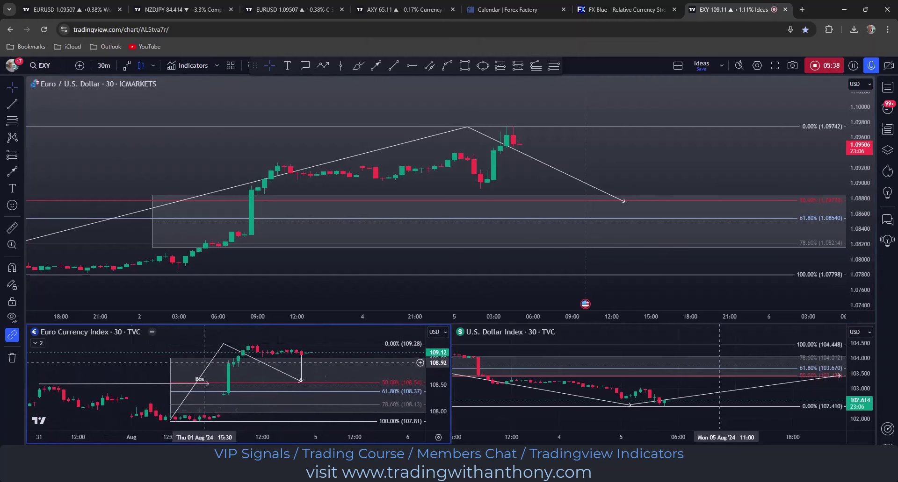
{"action": "scroll", "coordinate": [561, 390], "scroll_direction": "down", "scroll_amount": 4}
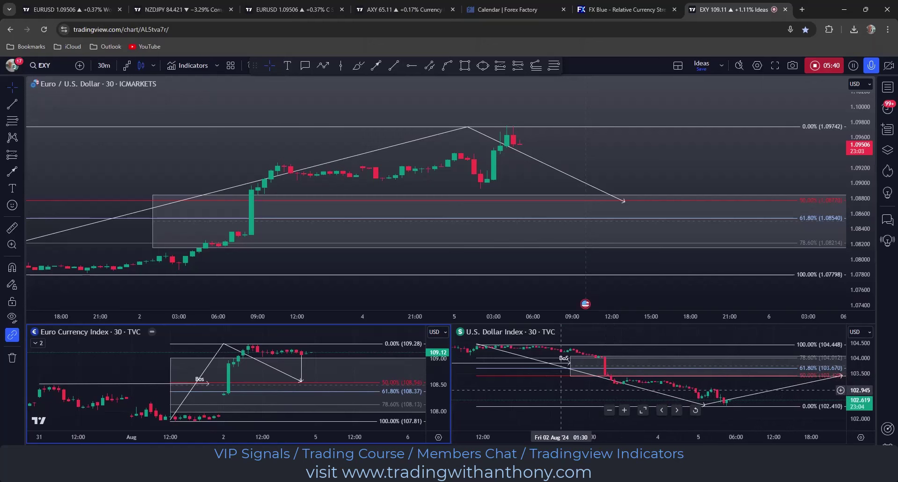
{"action": "left_click_drag", "start_coordinate": [560, 390], "coordinate": [548, 364]}
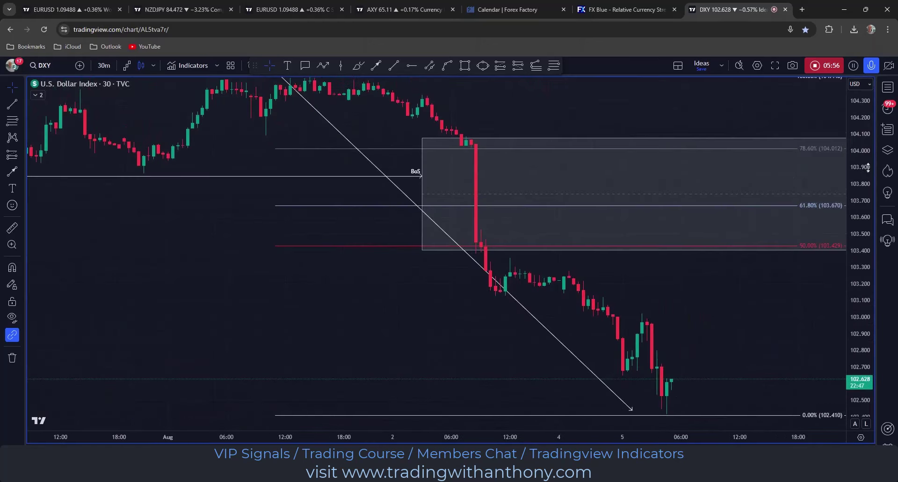
Start a rectangle on the 30-minute U.S. Dollar Index chart at the large bearish candle of 2 Aug
{"action": "left_click_drag", "start_coordinate": [867, 168], "coordinate": [865, 275]}
{"action": "left_click_drag", "start_coordinate": [777, 301], "coordinate": [679, 309]}
{"action": "scroll", "coordinate": [737, 311], "scroll_direction": "down", "scroll_amount": 2}
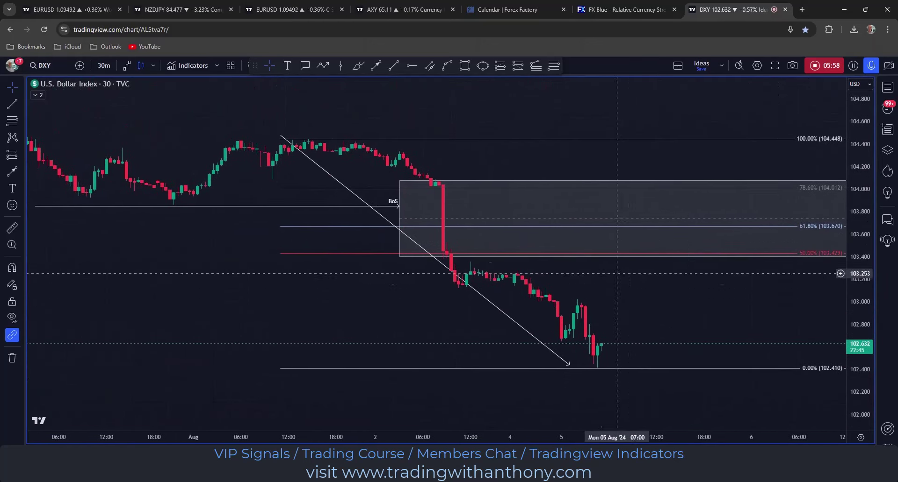
{"action": "left_click", "coordinate": [465, 64]}
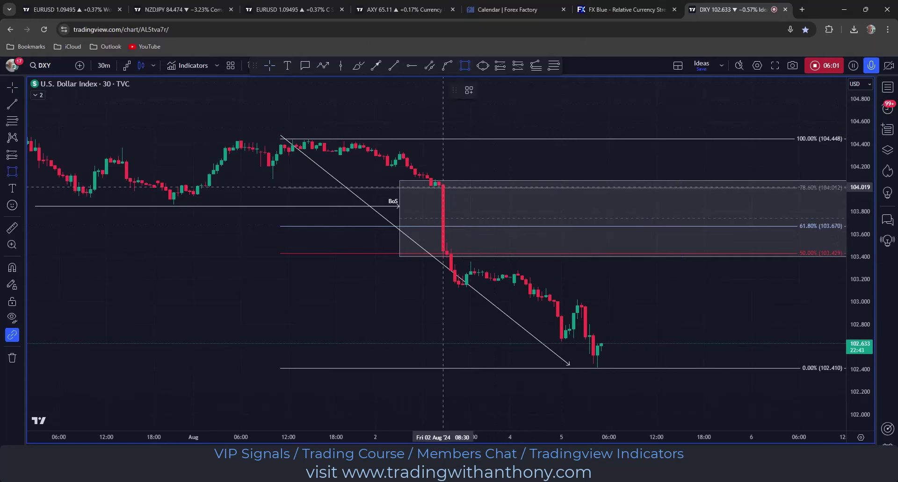
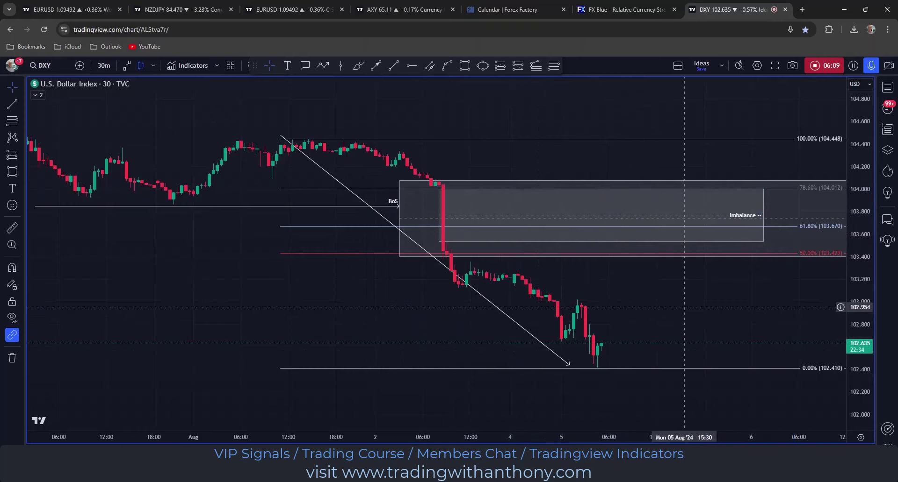
Leave the enlarged U.S. Dollar Index chart and maximise the EURUSD chart to show the full leg from the 1 Aug low
{"action": "left_click_drag", "start_coordinate": [625, 315], "coordinate": [553, 318]}
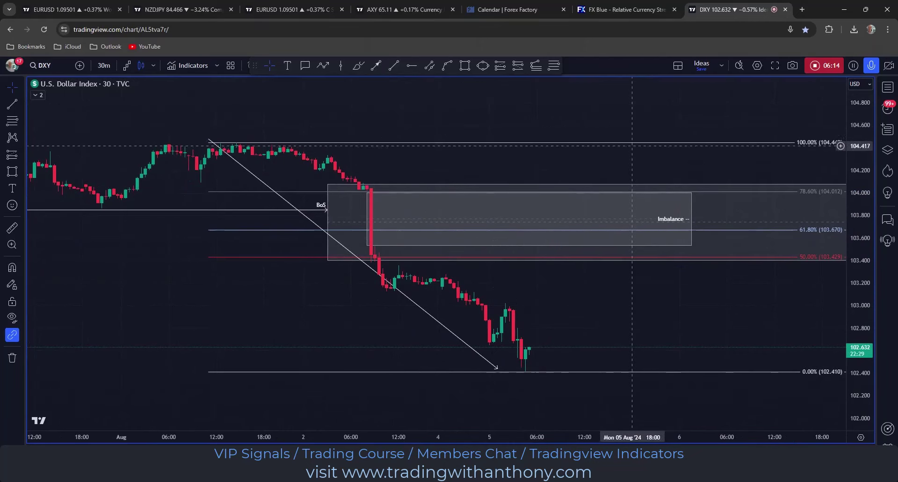
{"action": "left_click", "coordinate": [866, 452]}
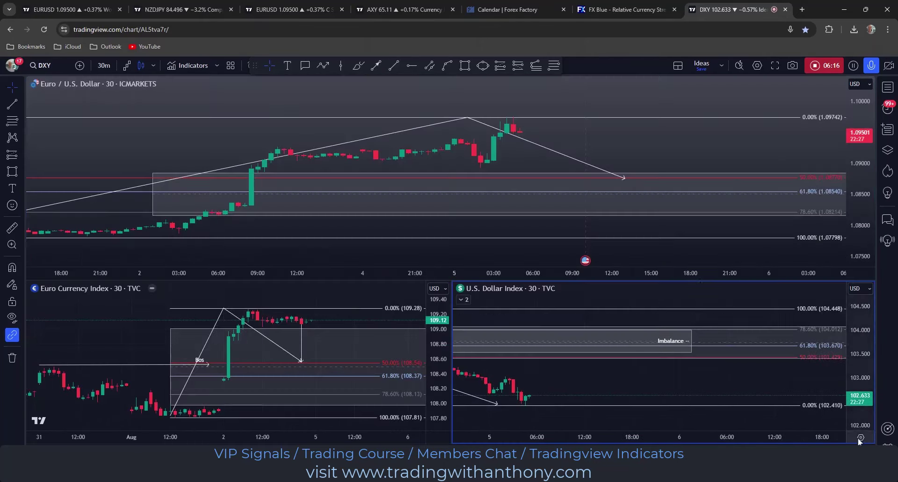
{"action": "left_click", "coordinate": [625, 187]}
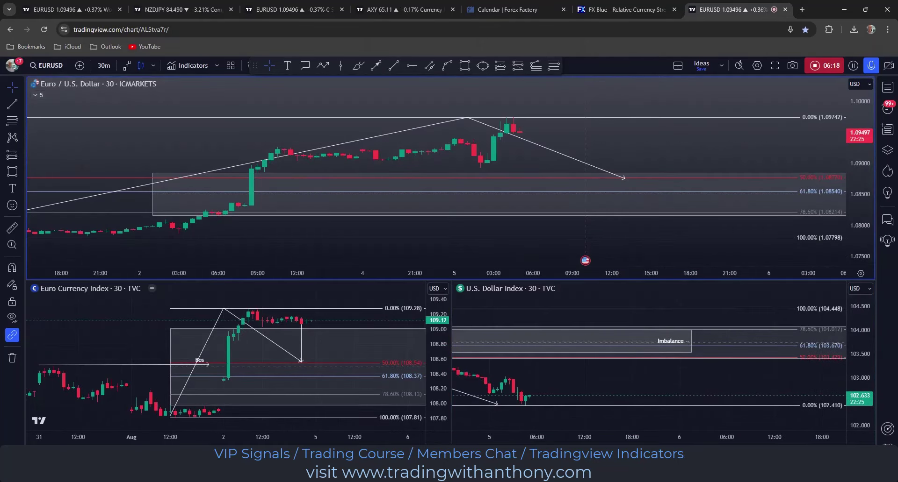
{"action": "key", "text": "alt+Return"}
{"action": "scroll", "coordinate": [532, 250], "scroll_direction": "down", "scroll_amount": 4}
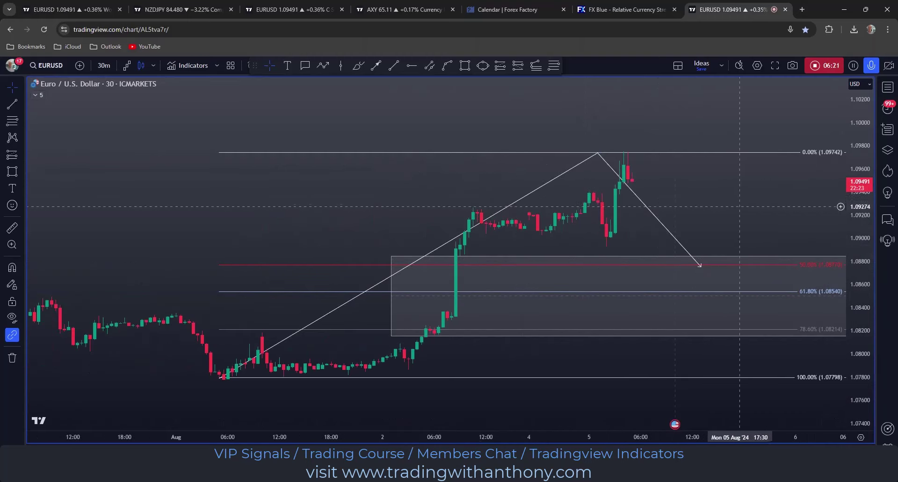
Steepen the EURUSD pullback arrow by moving its tip to an earlier time, just below the 50% Fibonacci level
{"action": "left_click_drag", "start_coordinate": [742, 197], "coordinate": [674, 186]}
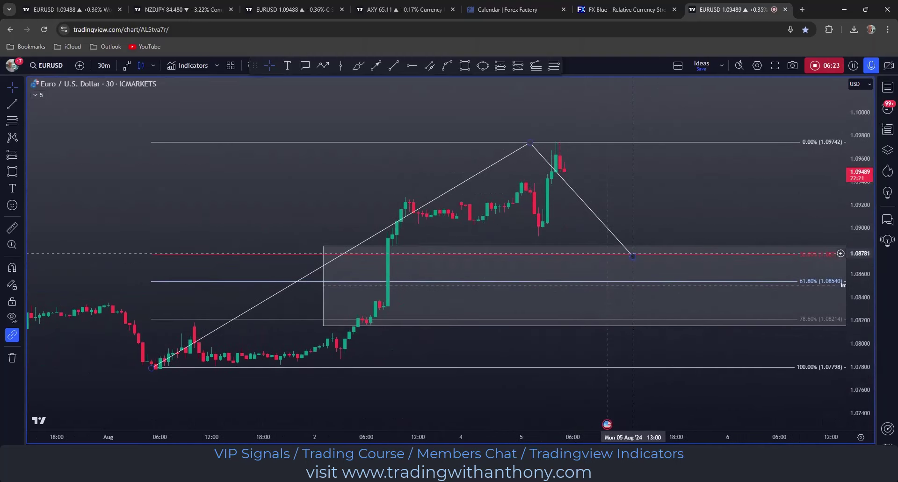
{"action": "left_click_drag", "start_coordinate": [632, 256], "coordinate": [589, 259]}
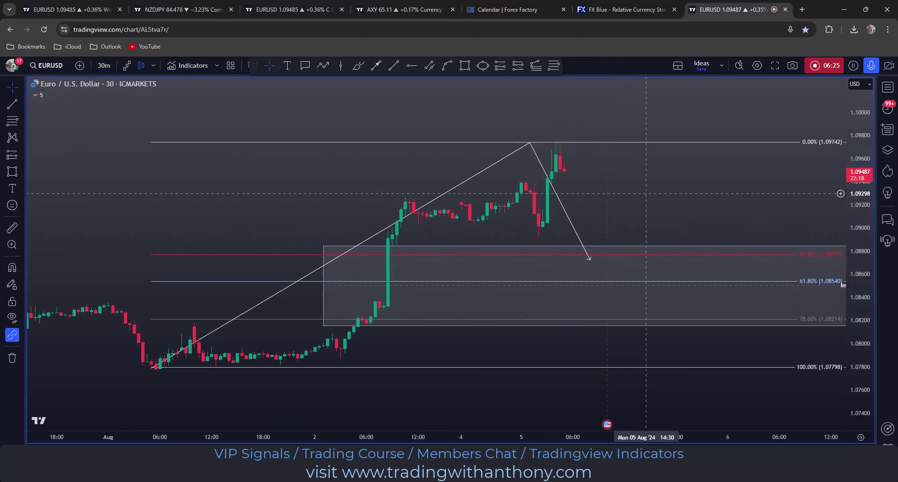
Draw a zigzag path from the latest candle down through the imbalance zone, ranging near its lower edge, and rising to about 1.1014
{"action": "left_click_drag", "start_coordinate": [646, 193], "coordinate": [609, 202]}
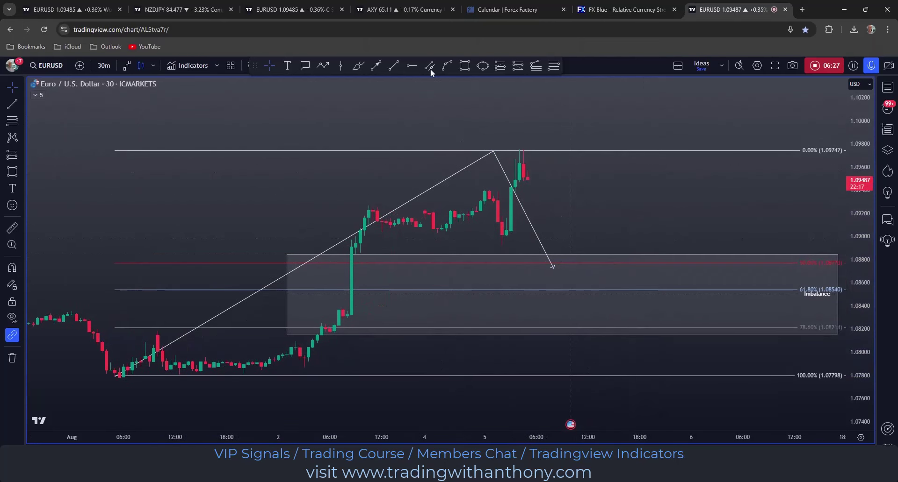
{"action": "left_click", "coordinate": [324, 65]}
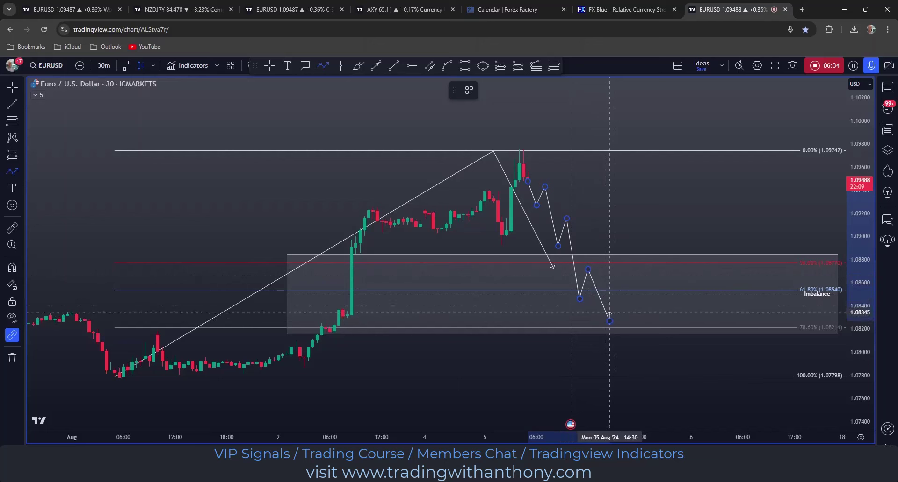
{"action": "left_click", "coordinate": [627, 317]}
{"action": "left_click", "coordinate": [640, 315]}
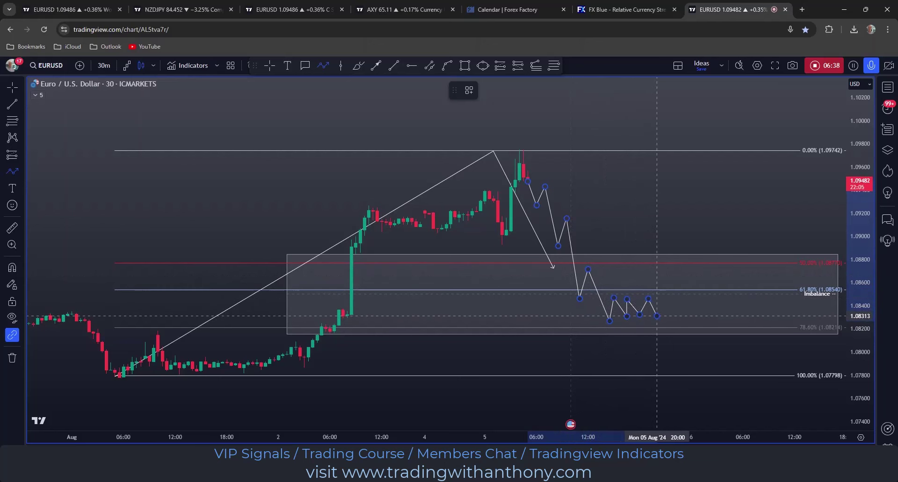
{"action": "left_click", "coordinate": [665, 279]}
{"action": "left_click", "coordinate": [686, 336]}
{"action": "left_click", "coordinate": [709, 245]}
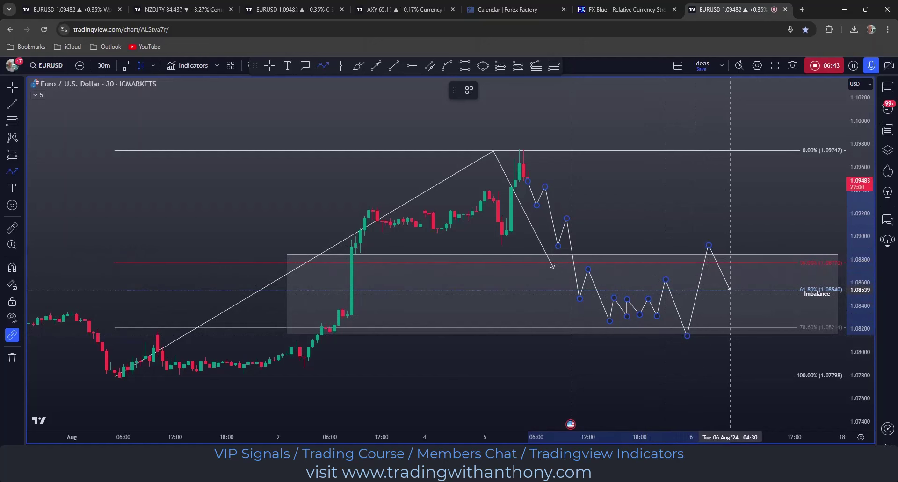
{"action": "left_click", "coordinate": [730, 290]}
{"action": "left_click", "coordinate": [751, 192]}
{"action": "left_click", "coordinate": [772, 232]}
{"action": "double_click", "coordinate": [810, 104]}
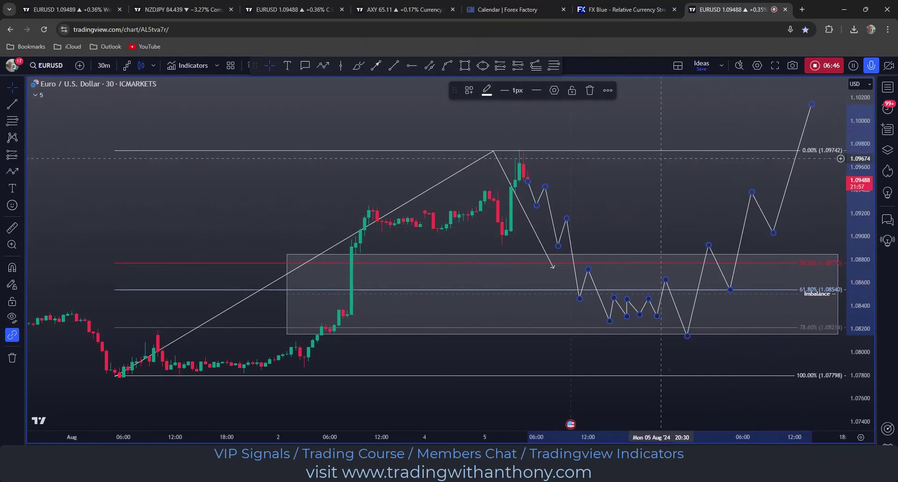
Draw a curved arrow bowing beneath the projected path's lows at the lower edge of the imbalance zone
{"action": "left_click_drag", "start_coordinate": [627, 197], "coordinate": [554, 211]}
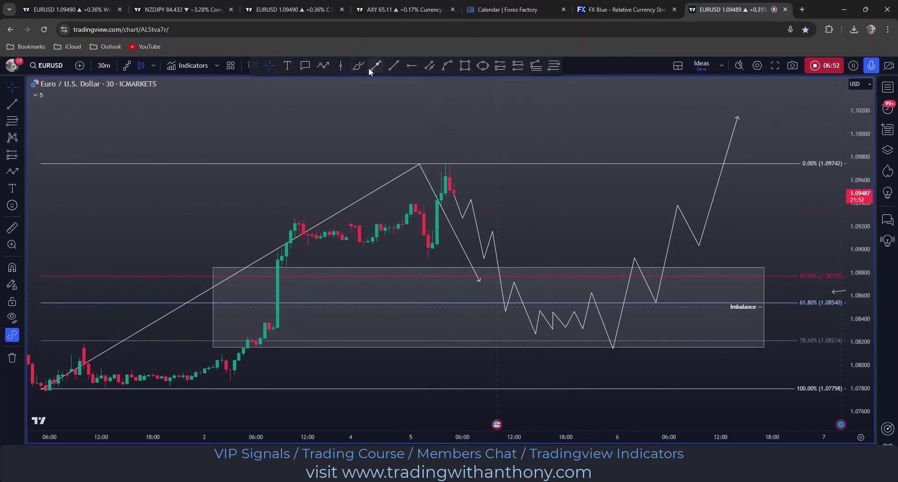
{"action": "left_click", "coordinate": [448, 68]}
{"action": "left_click", "coordinate": [488, 338]}
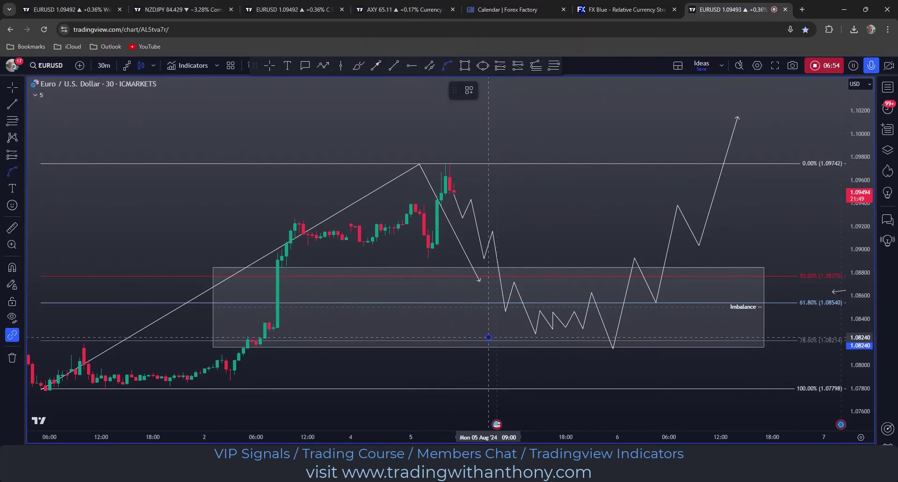
{"action": "left_click", "coordinate": [685, 342]}
{"action": "left_click", "coordinate": [537, 137]}
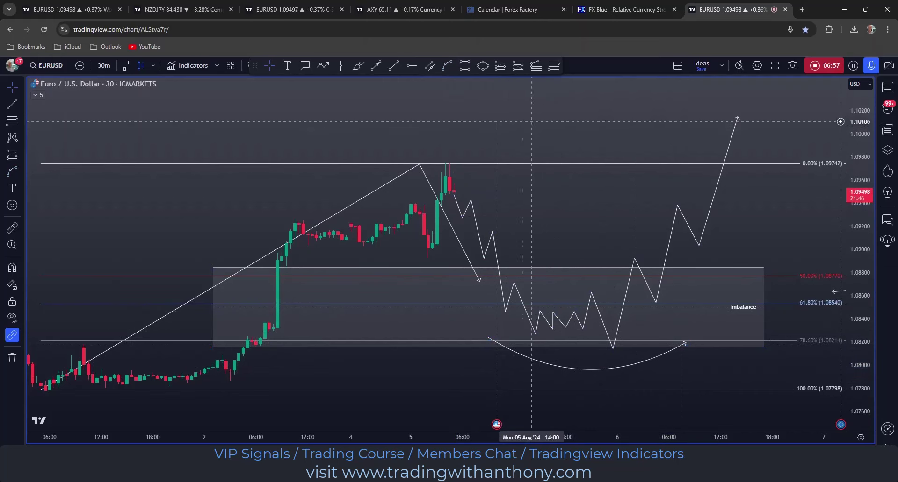
Draw two short arrows beside the projected range, one up from 1.08474 to 1.08741 and one down from 1.08426 to 1.08087
{"action": "left_click", "coordinate": [377, 66]}
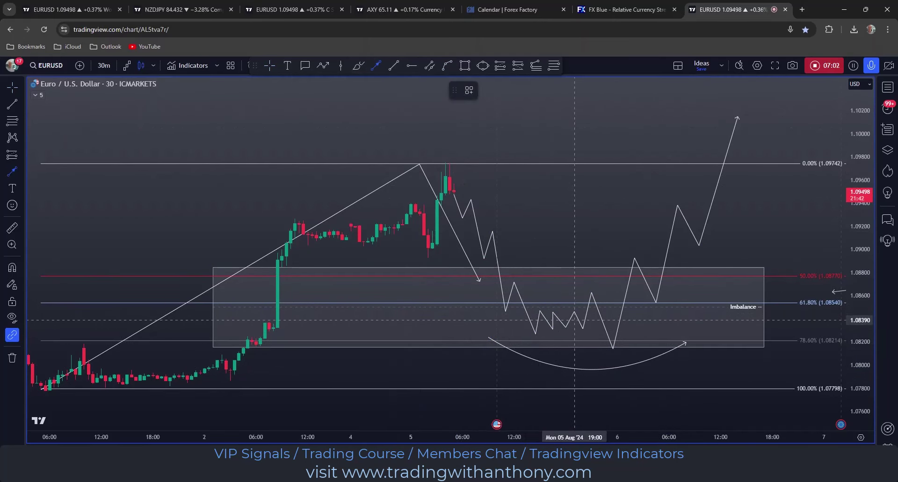
{"action": "left_click", "coordinate": [583, 310]}
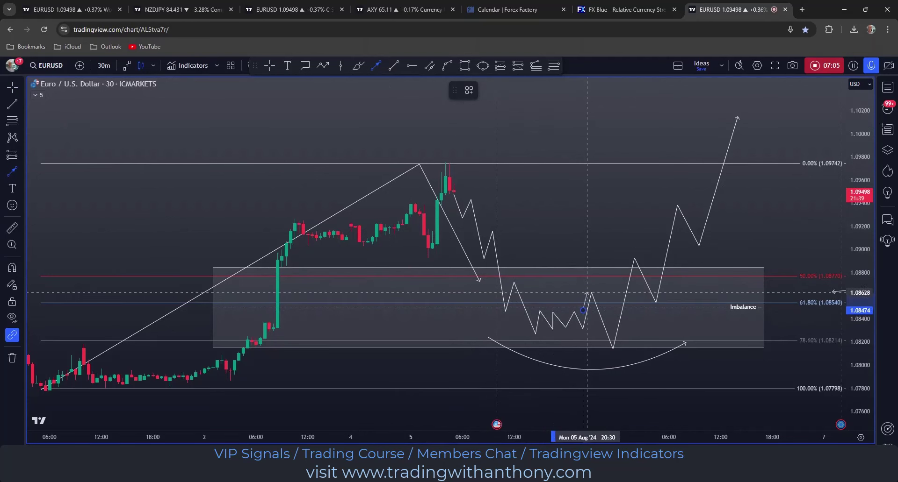
{"action": "left_click", "coordinate": [591, 280]}
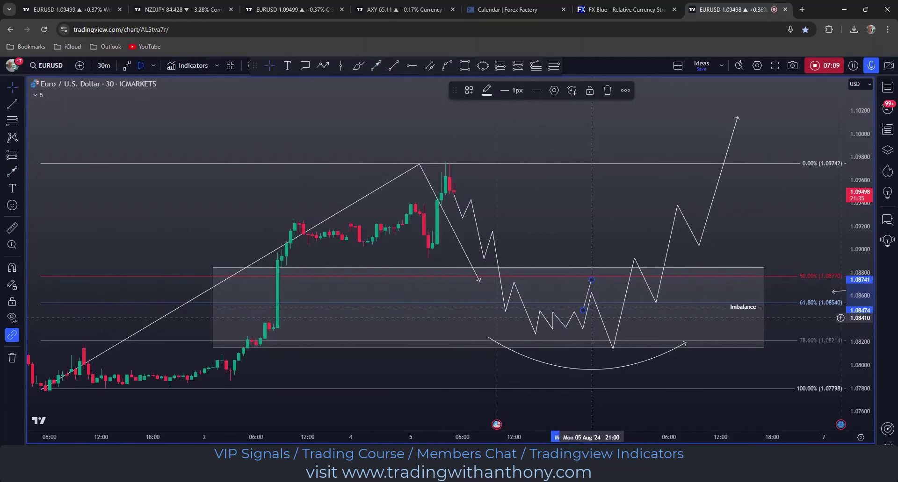
{"action": "left_click", "coordinate": [595, 327]}
{"action": "left_click", "coordinate": [375, 65]}
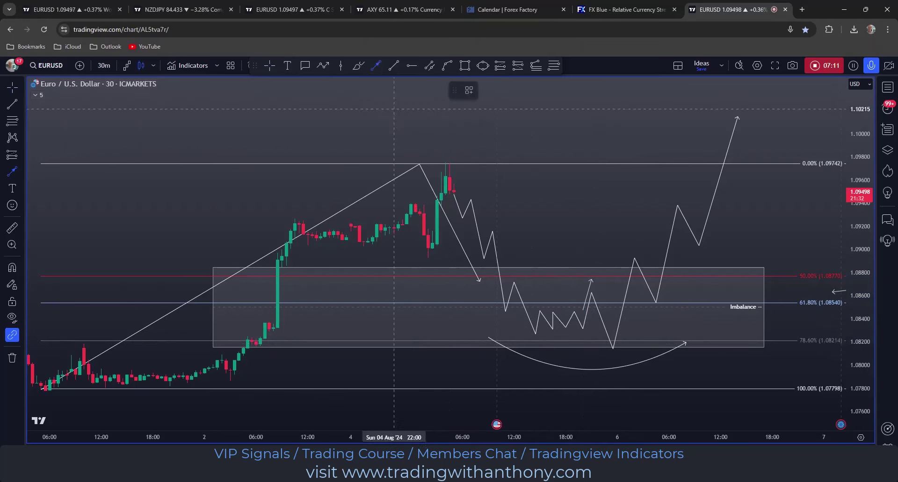
{"action": "left_click", "coordinate": [591, 316]}
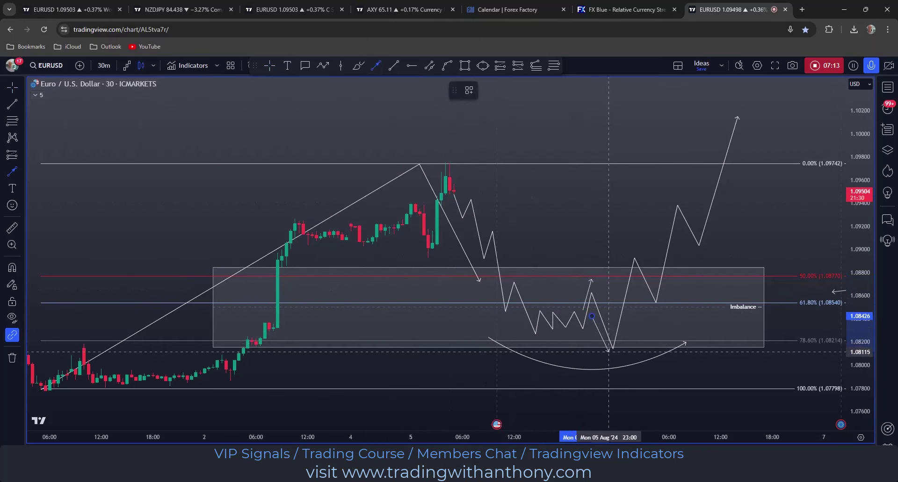
{"action": "left_click", "coordinate": [609, 356]}
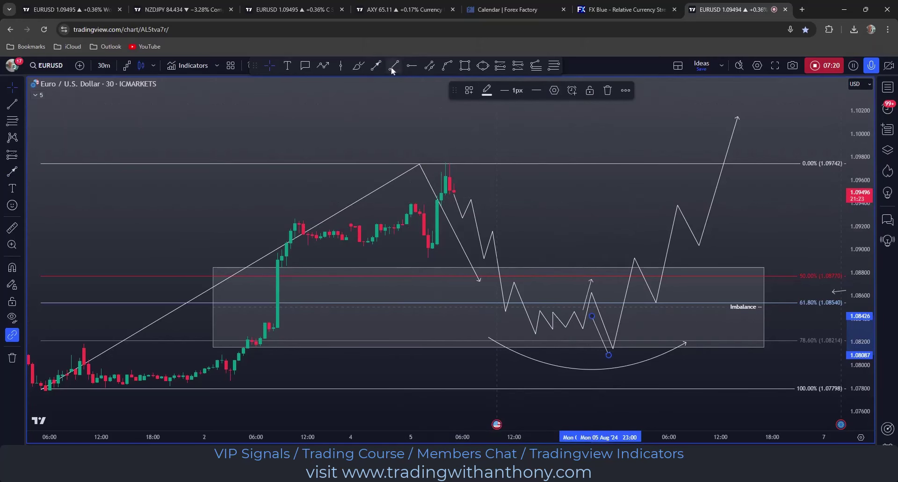
Trace the projected rebound with a new path from the final low up to about 1.0893 and back to the 61.8% level
{"action": "left_click", "coordinate": [322, 65]}
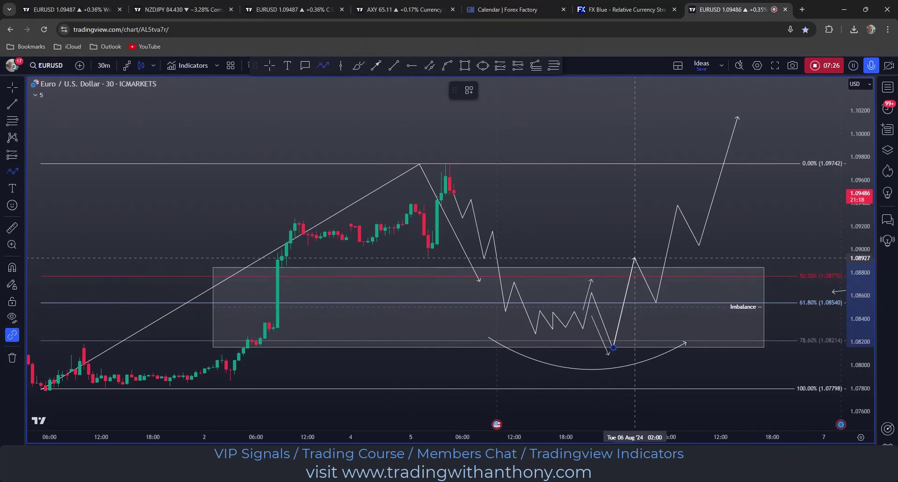
{"action": "left_click", "coordinate": [635, 258]}
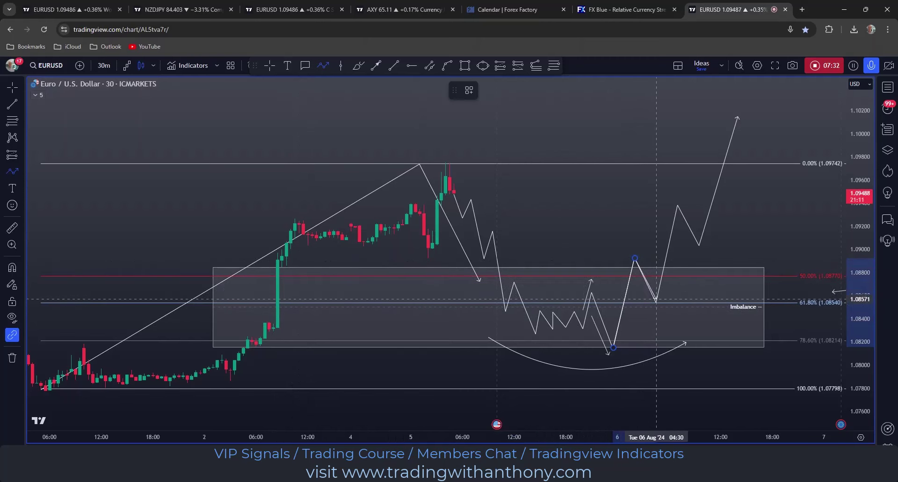
{"action": "double_click", "coordinate": [656, 304]}
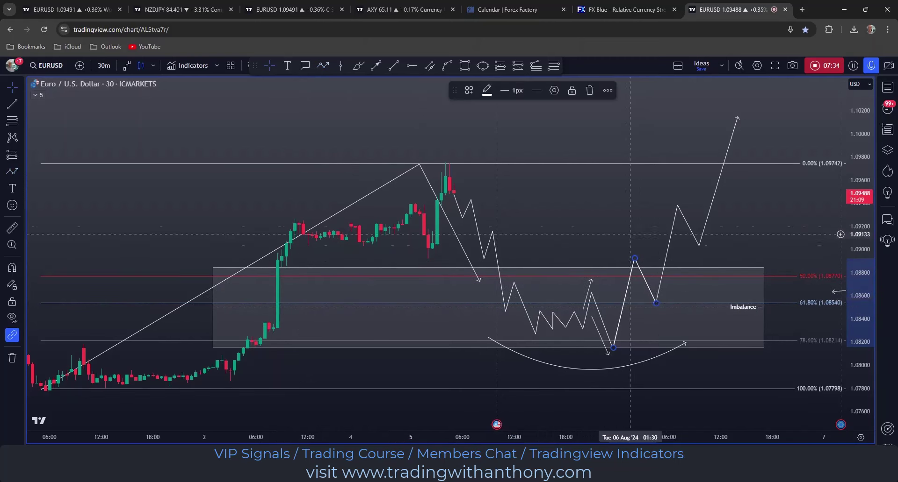
{"action": "left_click", "coordinate": [630, 235]}
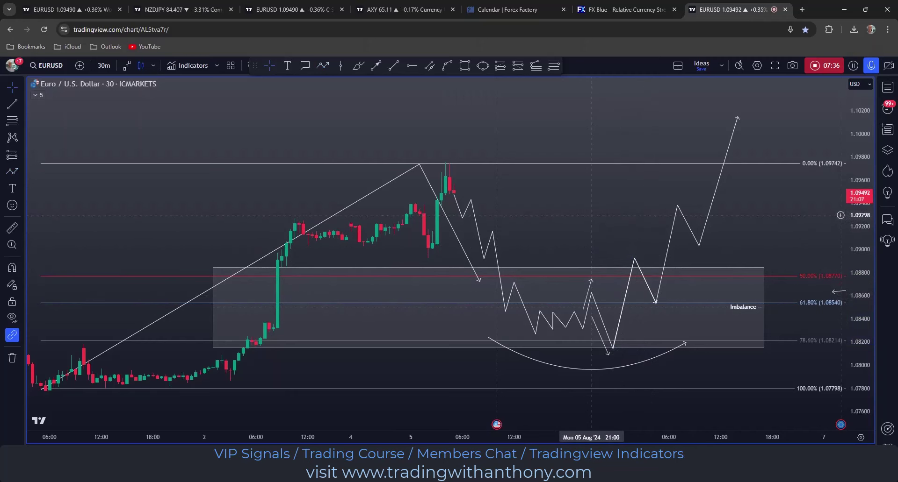
Draw a small circle around the rebound's pullback low at the 61.8% Fibonacci level
{"action": "left_click_drag", "start_coordinate": [592, 214], "coordinate": [567, 211]}
{"action": "left_click", "coordinate": [483, 66]}
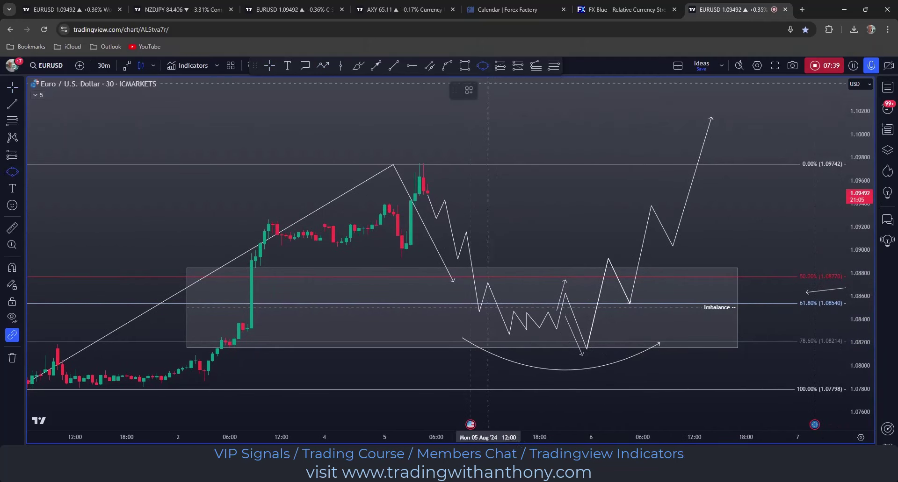
{"action": "left_click", "coordinate": [621, 308]}
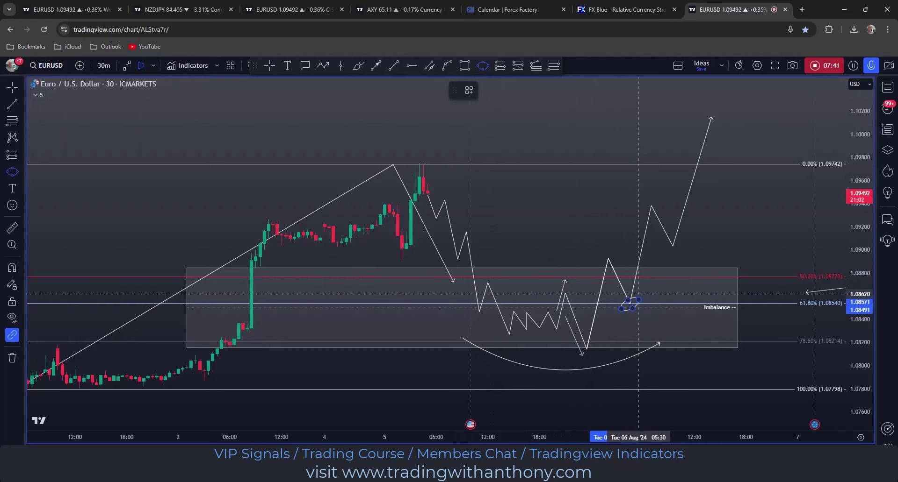
{"action": "left_click", "coordinate": [639, 301]}
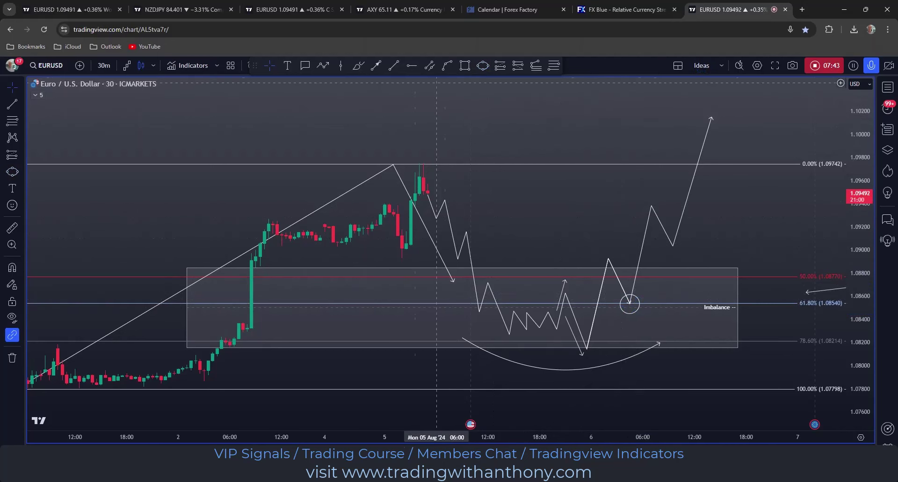
Draw a horizontal arrow across the projected rebound high at about 1.0890 and apply the template that labels it Bos
{"action": "left_click", "coordinate": [375, 65]}
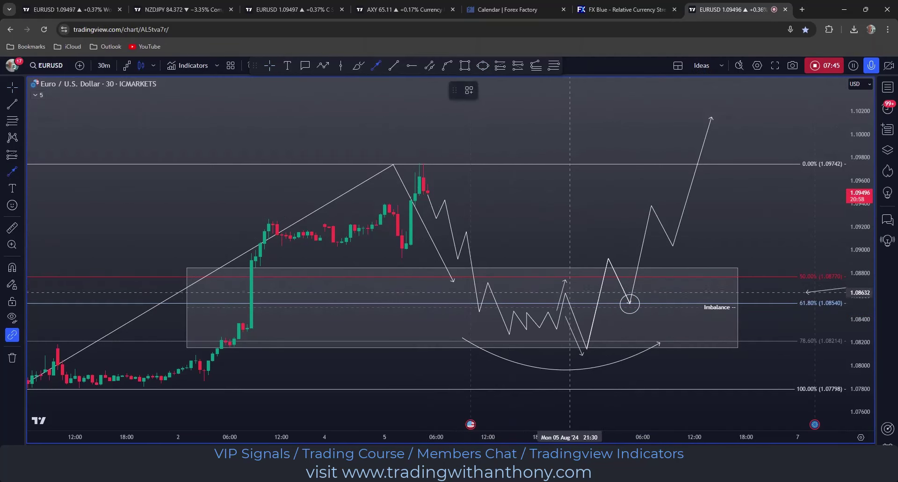
{"action": "double_click", "coordinate": [638, 262]}
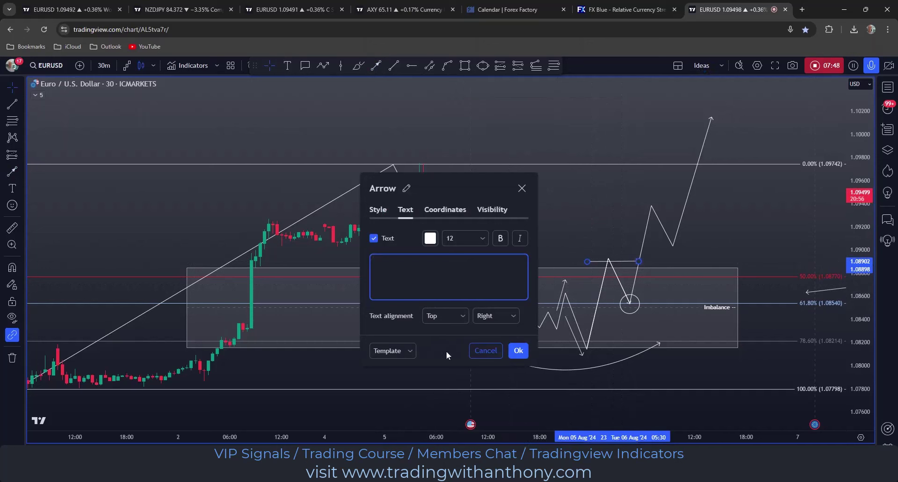
{"action": "left_click", "coordinate": [410, 351]}
{"action": "left_click", "coordinate": [384, 321]}
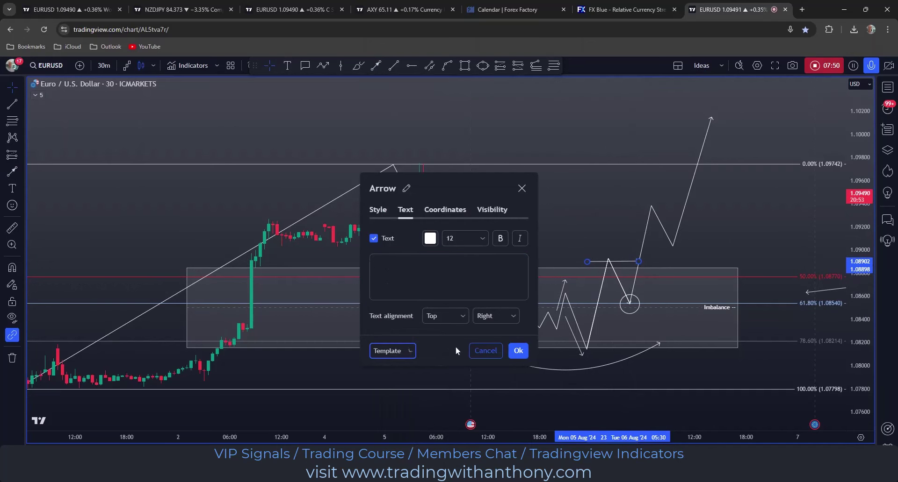
{"action": "left_click", "coordinate": [518, 351]}
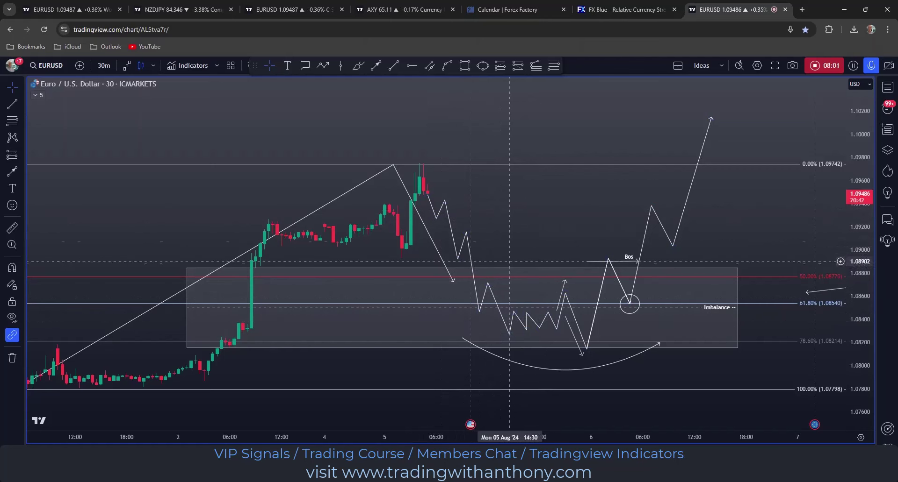
Draw a parallel channel around the sideways consolidation after the 2 Aug rally, and shift the Fibonacci retracement's 0% level to 1.09787
{"action": "left_click", "coordinate": [432, 67]}
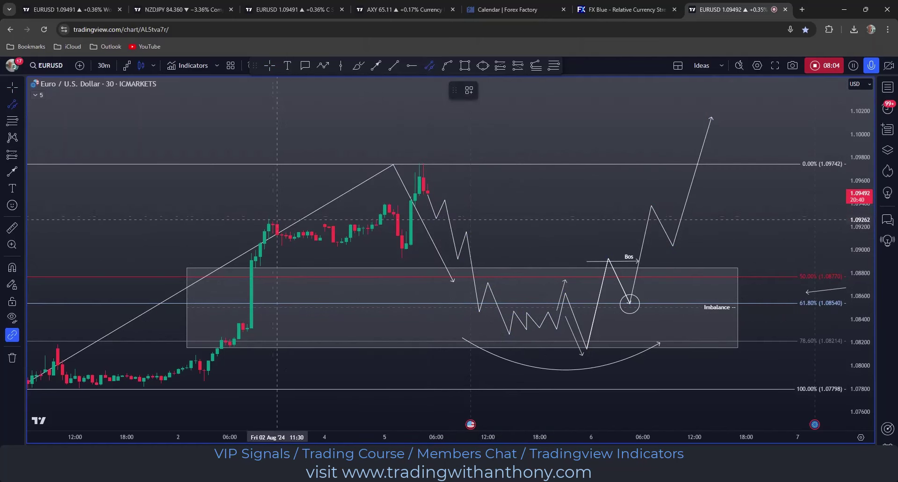
{"action": "mouse_move", "coordinate": [268, 218]}
{"action": "left_mouse_down"}
{"action": "mouse_move", "coordinate": [376, 219]}
{"action": "mouse_move", "coordinate": [376, 246]}
{"action": "left_mouse_up"}
{"action": "left_click_drag", "start_coordinate": [414, 164], "coordinate": [415, 124]}
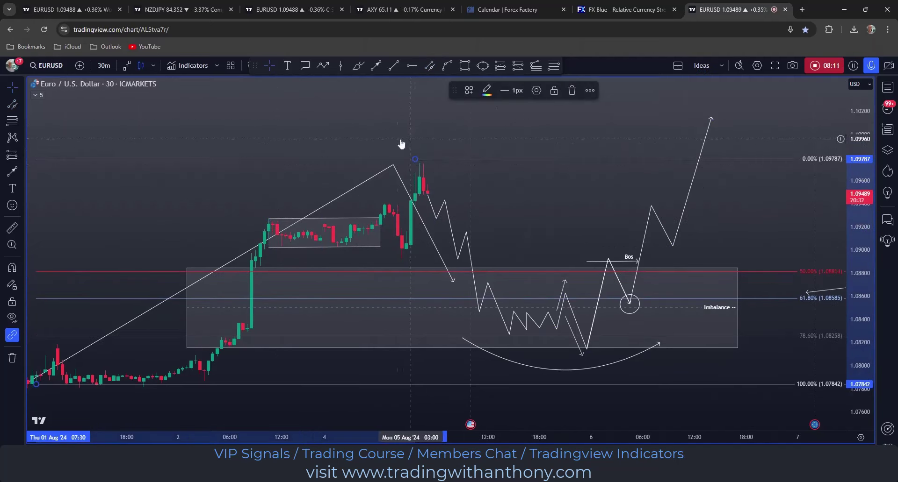
Trace a zigzag path through the sideways channel, up to about 1.0940, down to about 1.0888, and up to the 0% Fibonacci level
{"action": "left_click", "coordinate": [318, 67]}
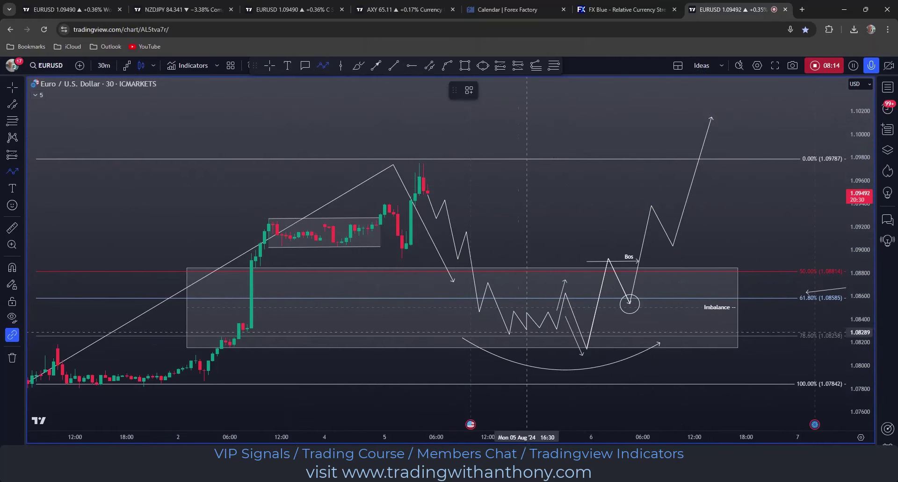
{"action": "left_click", "coordinate": [277, 246]}
{"action": "left_click", "coordinate": [294, 221]}
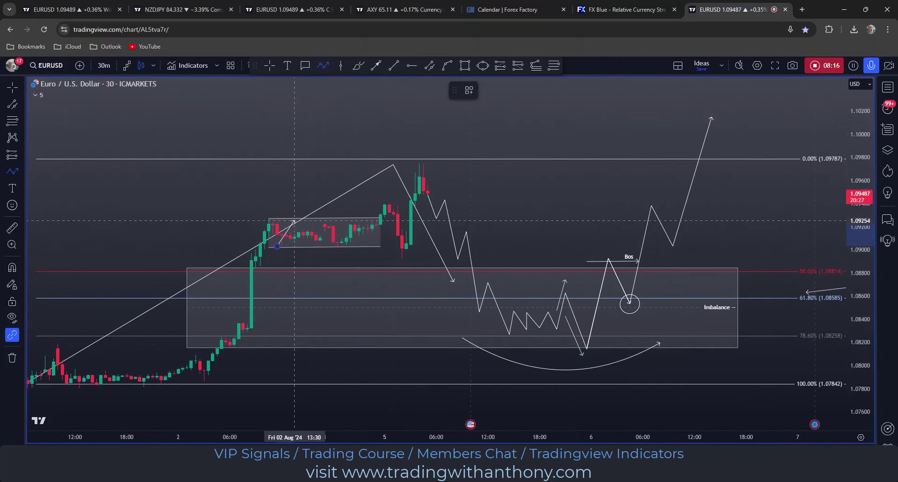
{"action": "left_click", "coordinate": [316, 249]}
{"action": "left_click", "coordinate": [325, 222]}
{"action": "left_click", "coordinate": [341, 244]}
{"action": "left_click", "coordinate": [351, 225]}
{"action": "left_click", "coordinate": [363, 248]}
{"action": "left_click", "coordinate": [384, 204]}
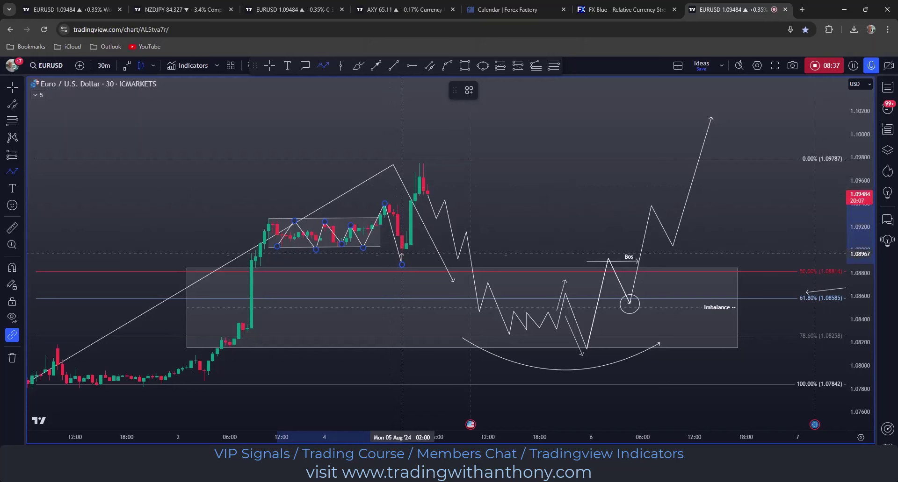
{"action": "double_click", "coordinate": [423, 162]}
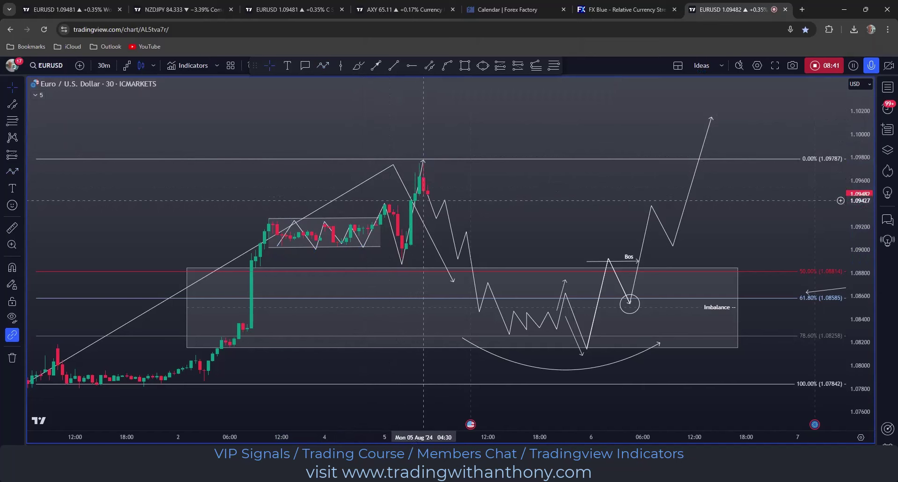
Brush a freehand curved arrow beside the latest candles, dipping and rising to about 1.1005
{"action": "left_click", "coordinate": [358, 67]}
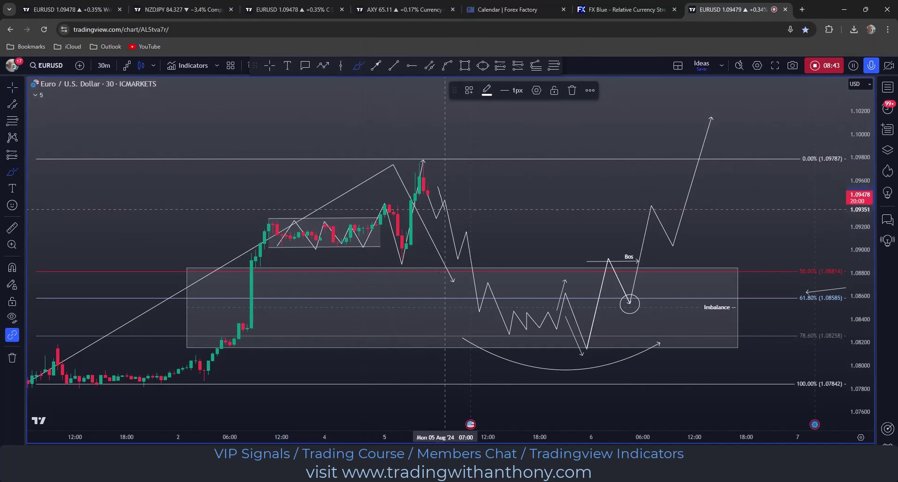
{"action": "mouse_move", "coordinate": [438, 187]}
{"action": "left_mouse_down"}
{"action": "mouse_move", "coordinate": [535, 126]}
{"action": "mouse_move", "coordinate": [542, 134]}
{"action": "left_mouse_up"}
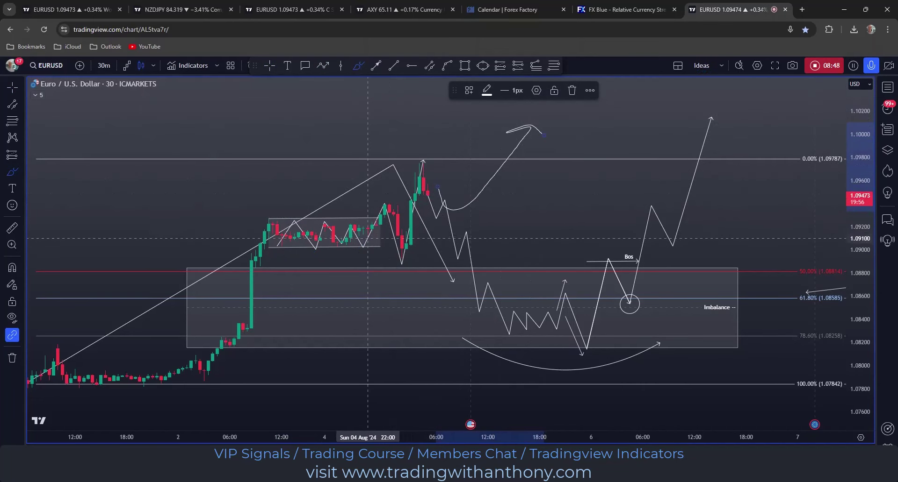
Draw an upward arrow from 1.09205 to 1.09407 at the channel breakout and a downward arrow from 1.09141 to 1.08846 along the drop
{"action": "left_click", "coordinate": [377, 67]}
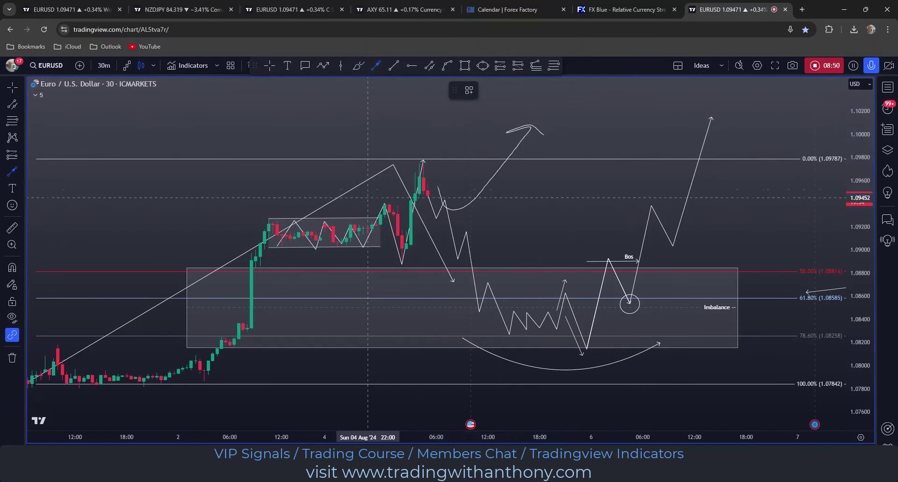
{"action": "left_click", "coordinate": [368, 226]}
{"action": "left_click", "coordinate": [380, 204]}
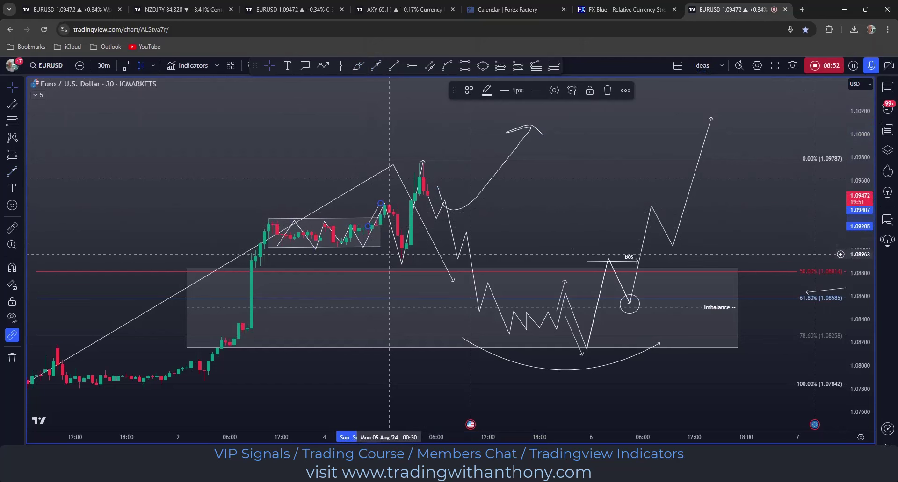
{"action": "left_click", "coordinate": [375, 65]}
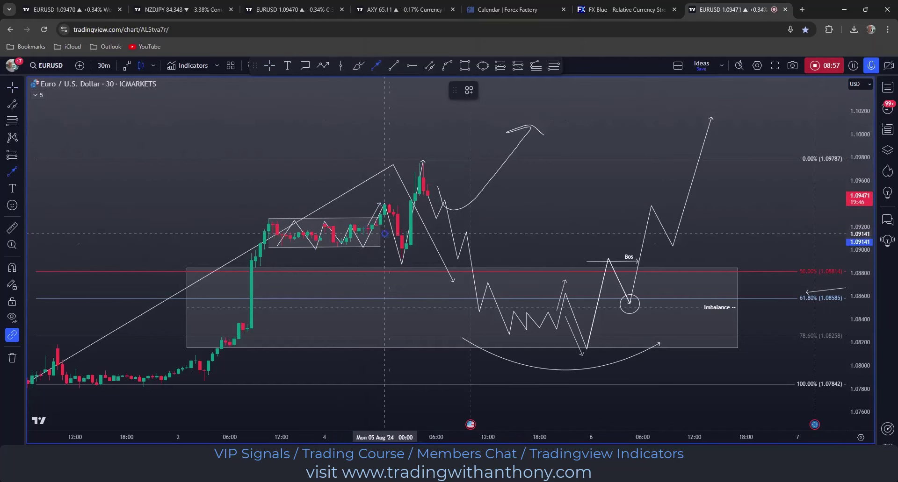
{"action": "left_click_drag", "start_coordinate": [384, 234], "coordinate": [397, 268]}
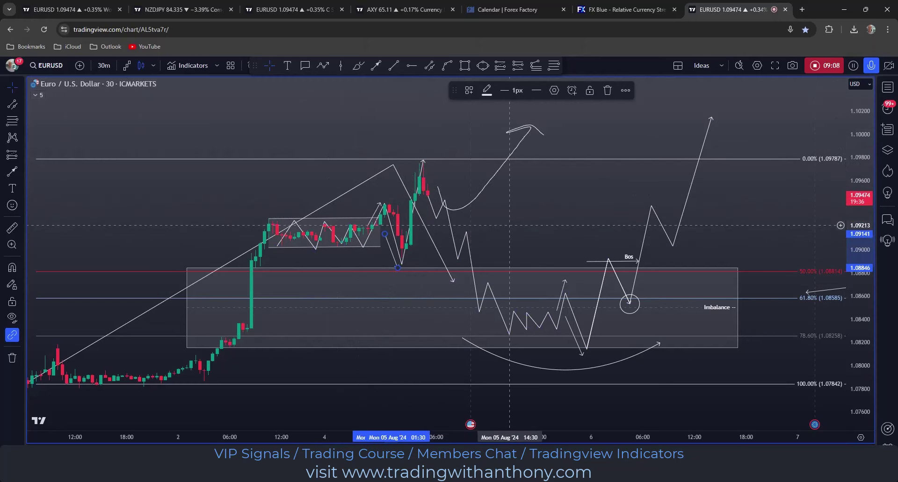
Move the freehand curved arrow higher on the chart, and delete it
{"action": "mouse_move", "coordinate": [483, 194]}
{"action": "left_mouse_down"}
{"action": "mouse_move", "coordinate": [495, 192]}
{"action": "mouse_move", "coordinate": [537, 270]}
{"action": "mouse_move", "coordinate": [591, 335]}
{"action": "mouse_move", "coordinate": [622, 337]}
{"action": "mouse_move", "coordinate": [621, 248]}
{"action": "mouse_move", "coordinate": [514, 182]}
{"action": "left_mouse_up"}
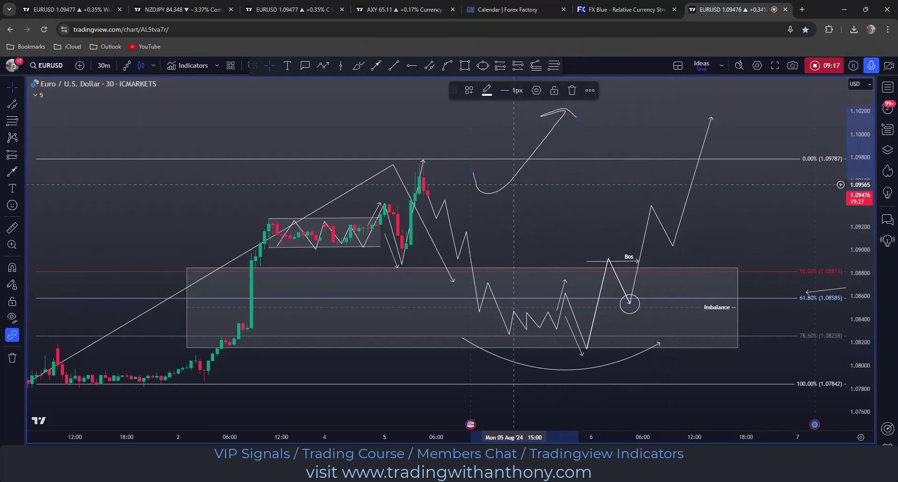
{"action": "key", "text": "Delete"}
{"action": "scroll", "coordinate": [542, 216], "scroll_direction": "down", "scroll_amount": 1}
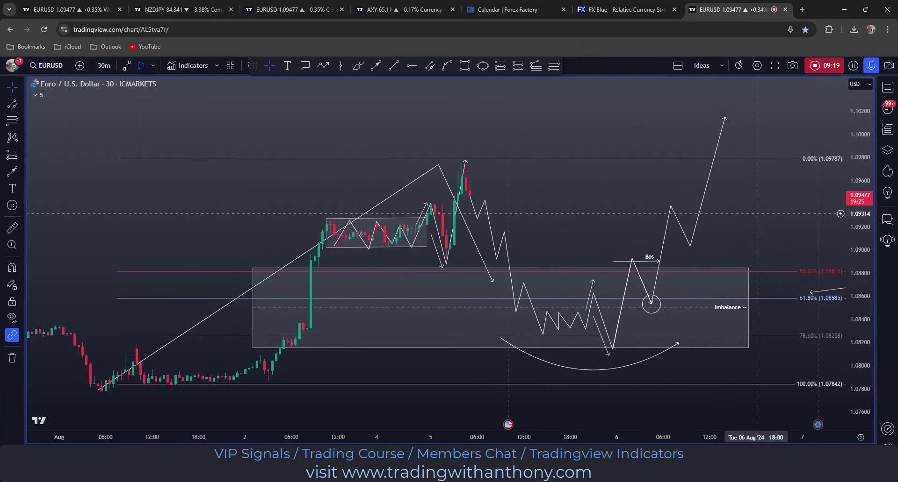
{"action": "scroll", "coordinate": [495, 184], "scroll_direction": "up", "scroll_amount": 2}
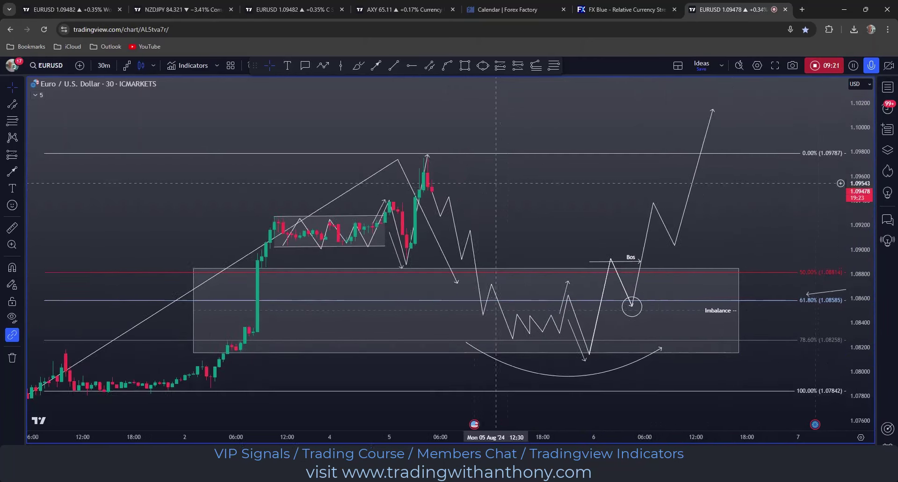
{"action": "scroll", "coordinate": [495, 184], "scroll_direction": "up", "scroll_amount": 1}
{"action": "left_click_drag", "start_coordinate": [507, 215], "coordinate": [580, 189]}
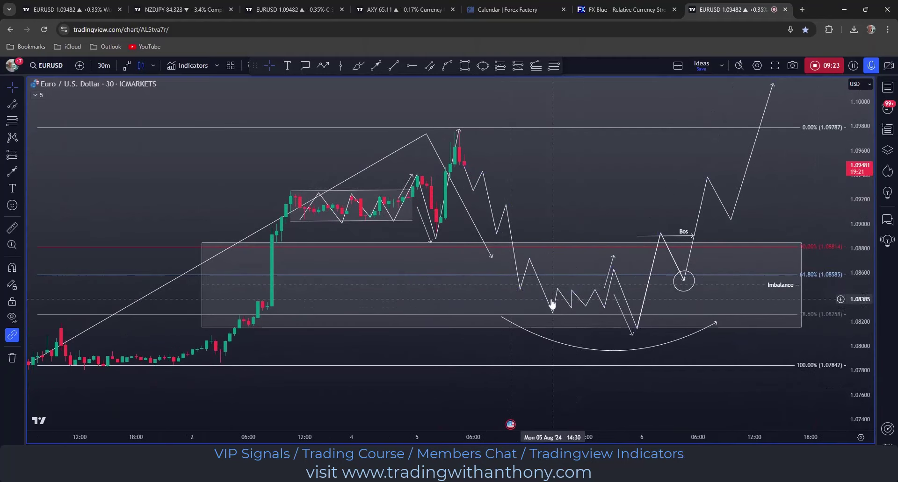
{"action": "left_click_drag", "start_coordinate": [538, 302], "coordinate": [534, 307]}
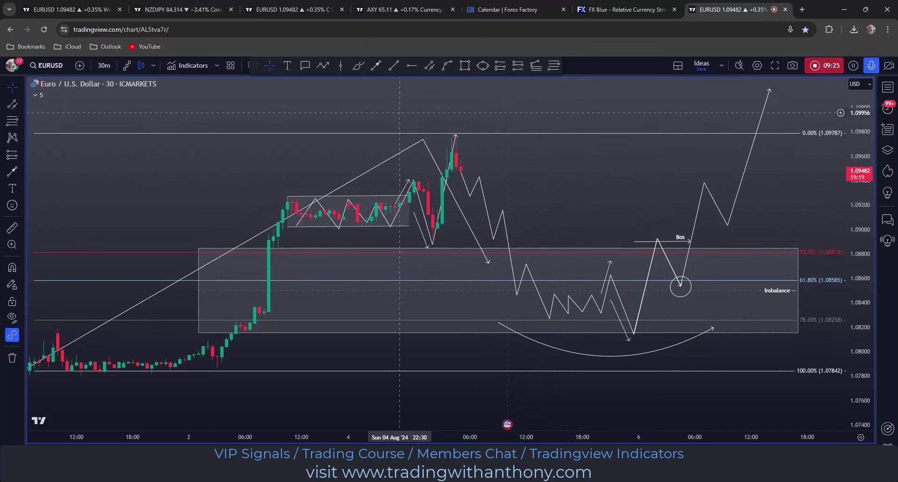
{"action": "left_click", "coordinate": [375, 65]}
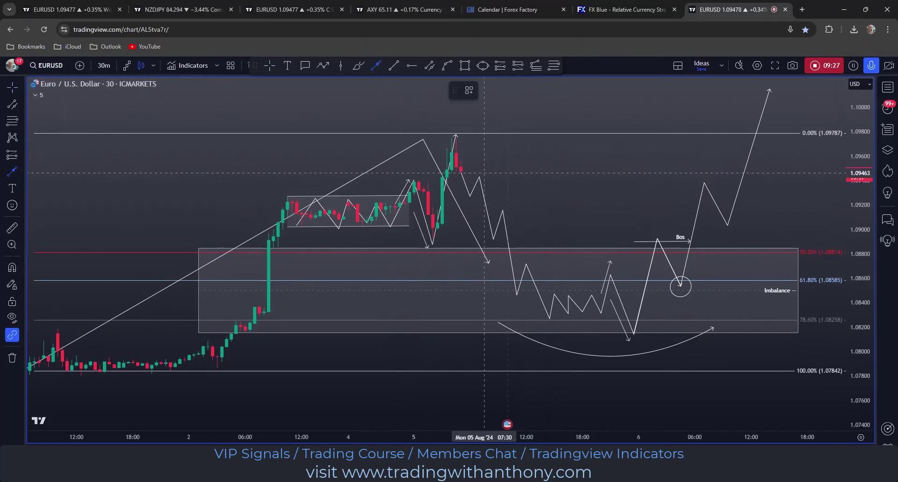
{"action": "left_click", "coordinate": [494, 186]}
{"action": "left_click", "coordinate": [535, 107]}
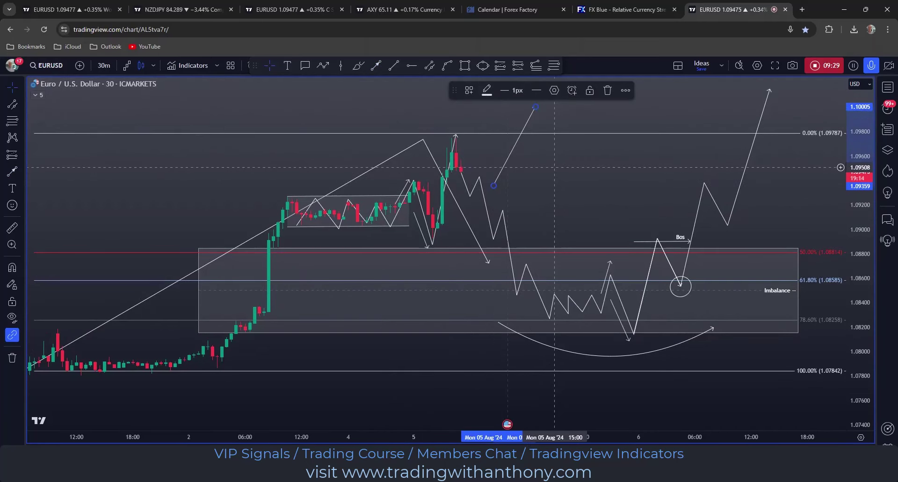
{"action": "left_click_drag", "start_coordinate": [535, 107], "coordinate": [540, 266]}
{"action": "key", "text": "Delete"}
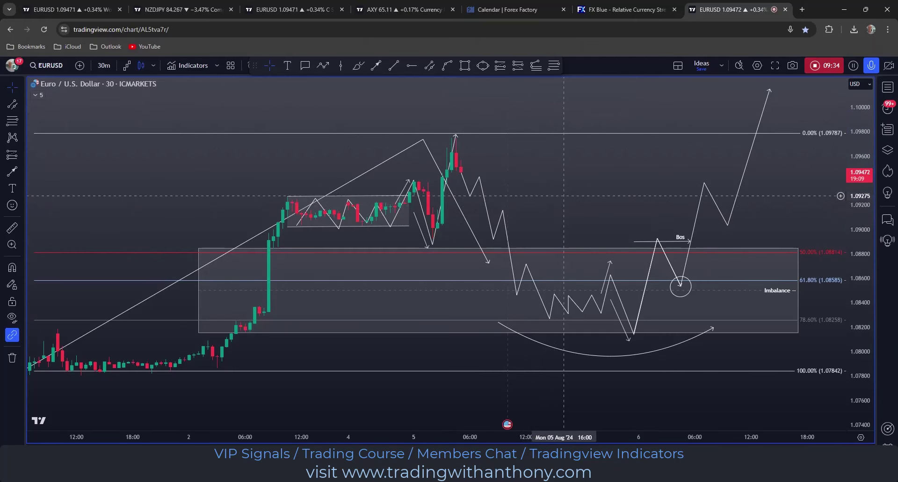
{"action": "left_click_drag", "start_coordinate": [564, 196], "coordinate": [599, 189]}
{"action": "scroll", "coordinate": [612, 181], "scroll_direction": "down", "scroll_amount": 1}
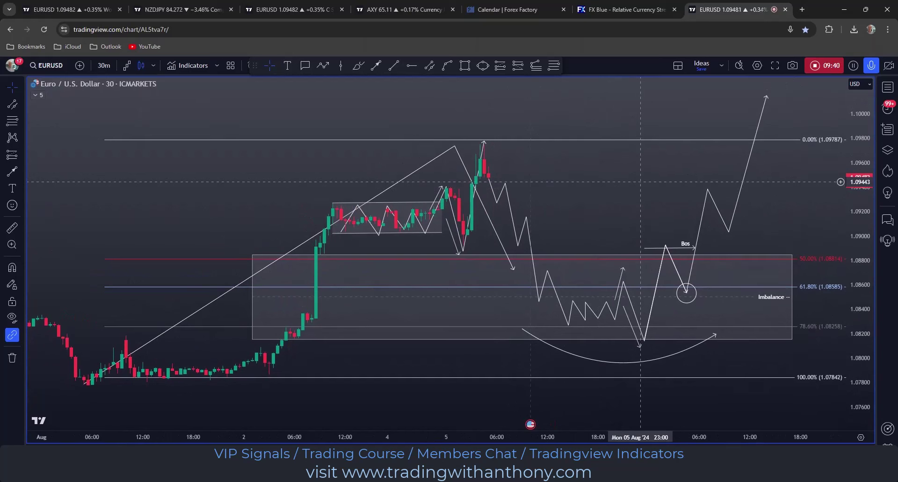